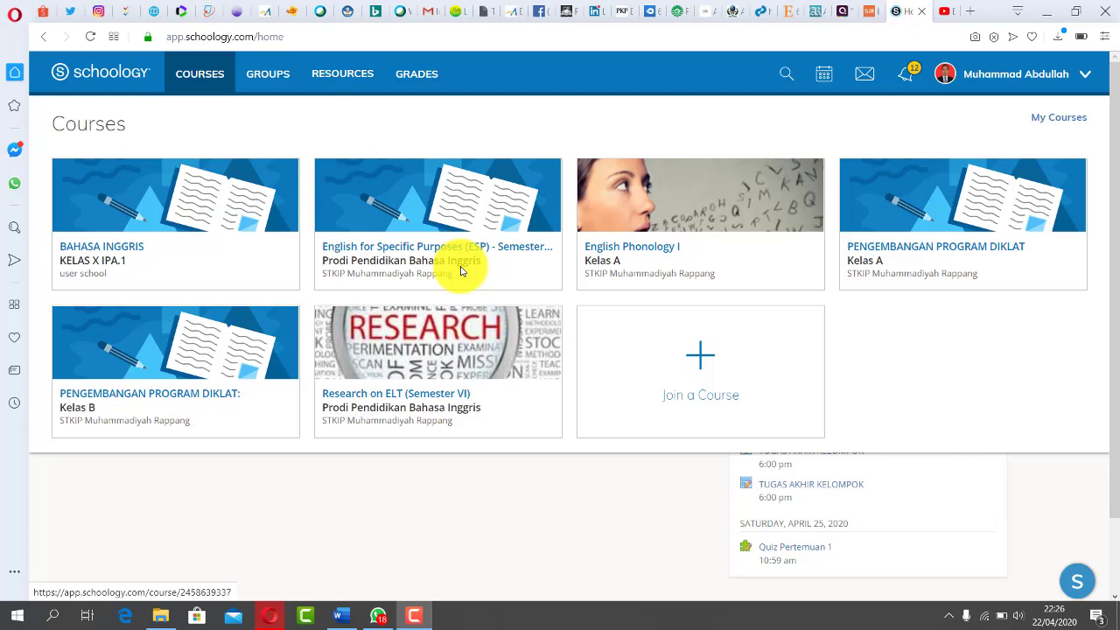
- Open the PENGEMBANGAN PROGRAM DIKLAT: Kelas B course and browse its Materials list to the mid-test and TUGAS AKHIR KELOMPOK
{"action": "left_click", "coordinate": [166, 393]}
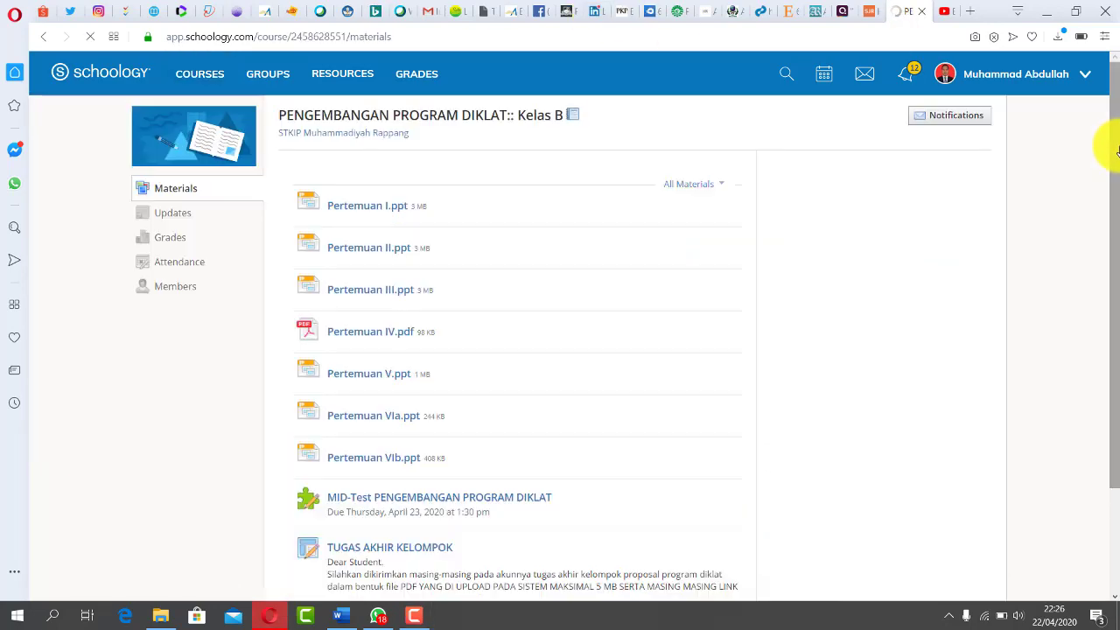
{"action": "left_click_drag", "start_coordinate": [1115, 140], "coordinate": [1110, 185]}
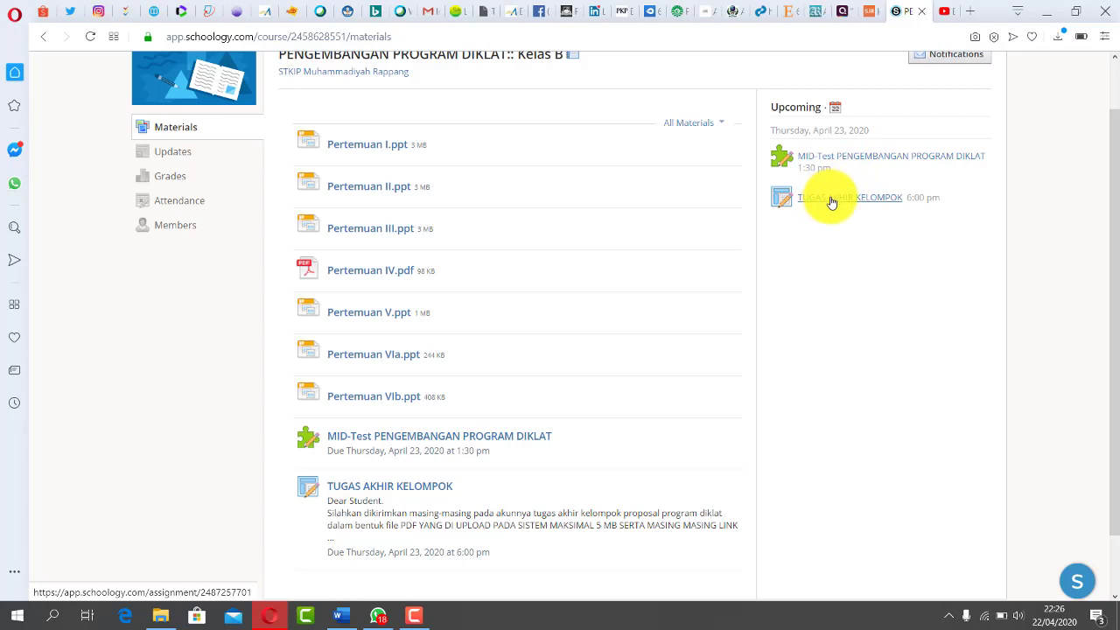
{"action": "scroll", "coordinate": [1101, 65], "scroll_direction": "up", "scroll_amount": 2}
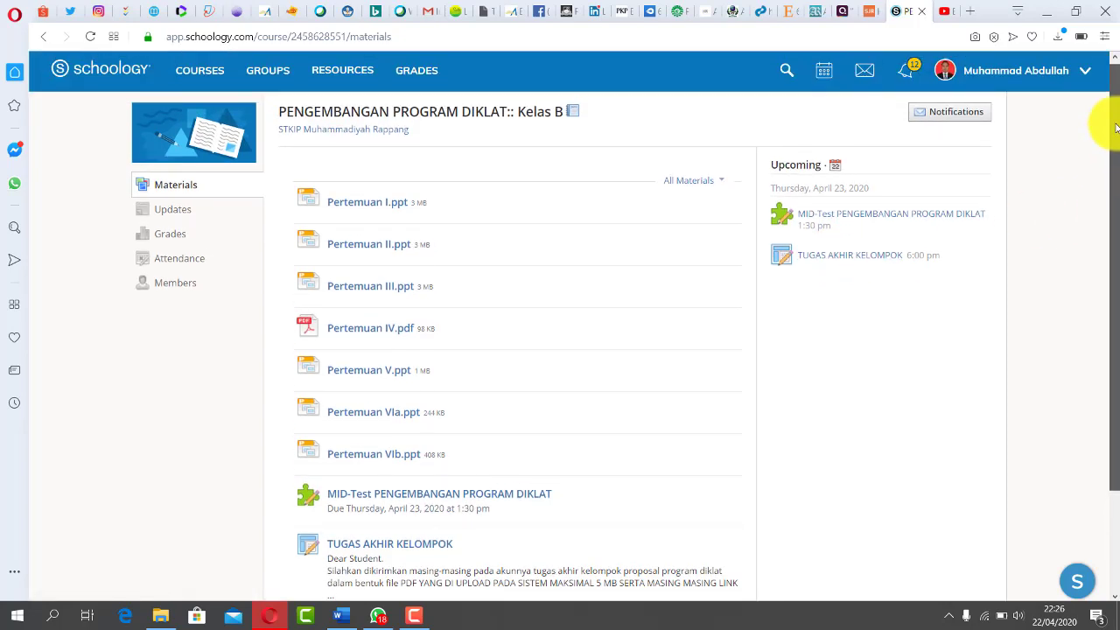
{"action": "left_click_drag", "start_coordinate": [1113, 129], "coordinate": [1105, 213]}
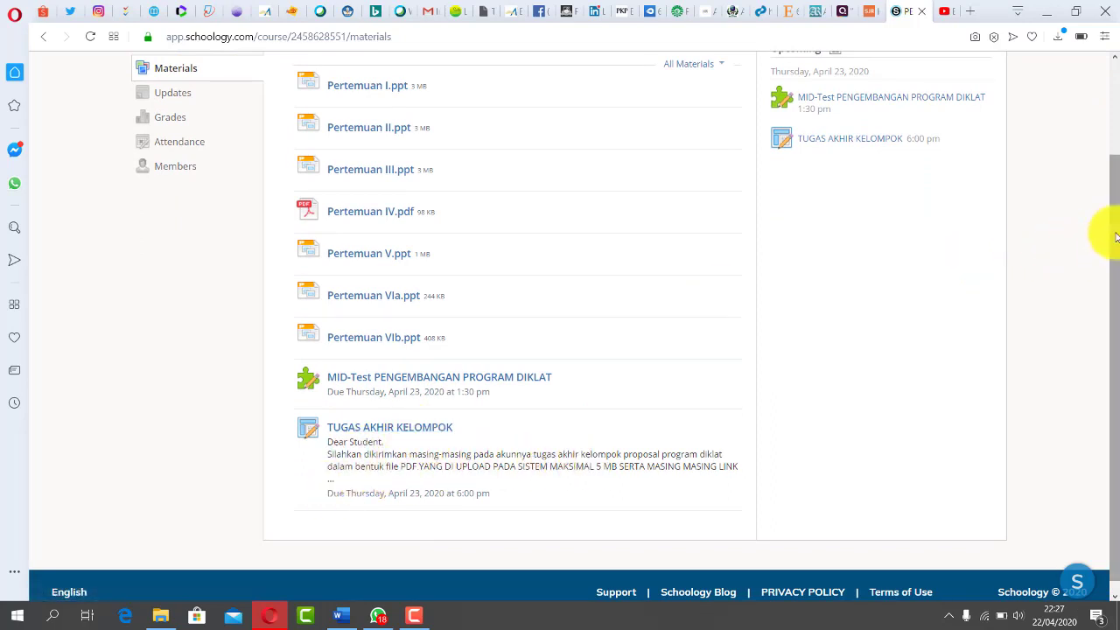
{"action": "left_click_drag", "start_coordinate": [1108, 231], "coordinate": [1108, 270]}
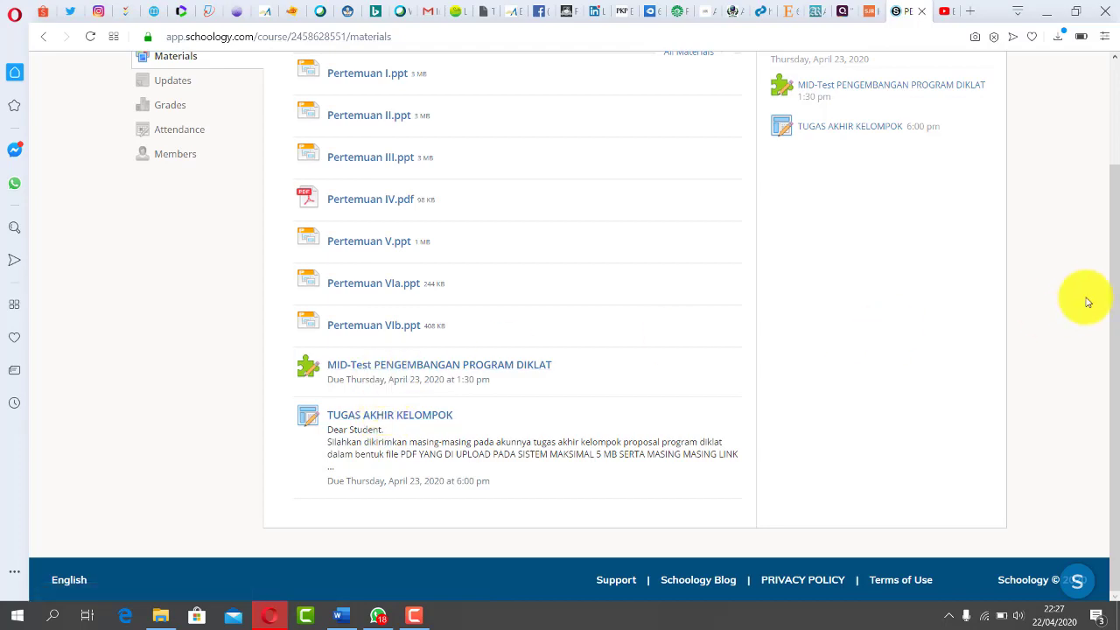
{"action": "scroll", "coordinate": [1103, 253], "scroll_direction": "up", "scroll_amount": 2}
{"action": "scroll", "coordinate": [1101, 213], "scroll_direction": "down", "scroll_amount": 3}
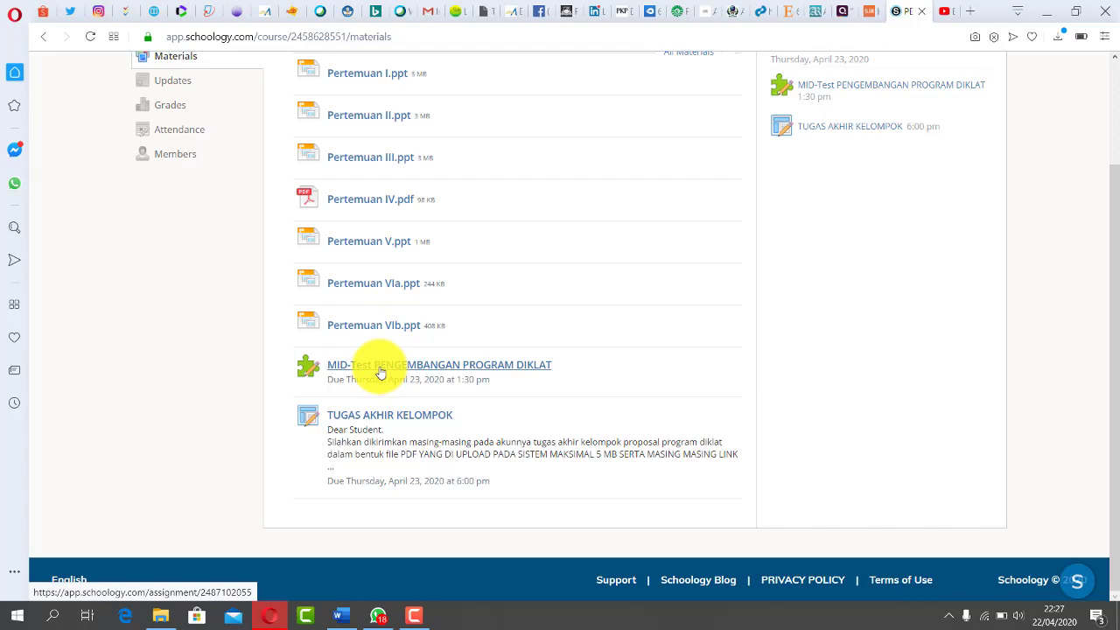
{"action": "left_click", "coordinate": [379, 372]}
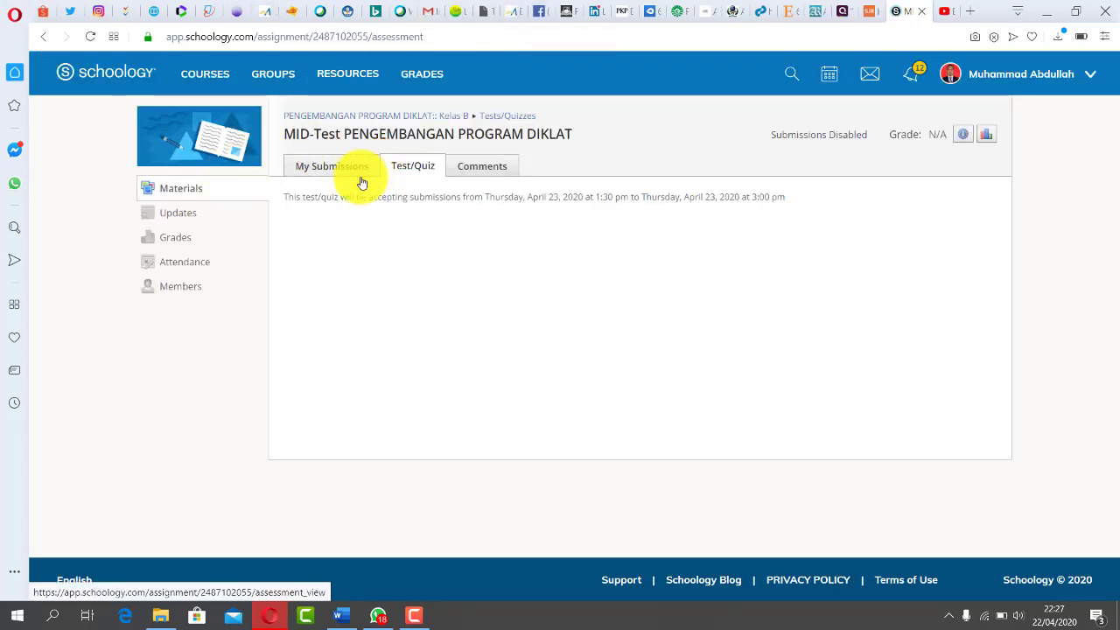
{"action": "left_click_drag", "start_coordinate": [288, 198], "coordinate": [408, 200]}
{"action": "left_click", "coordinate": [405, 208]}
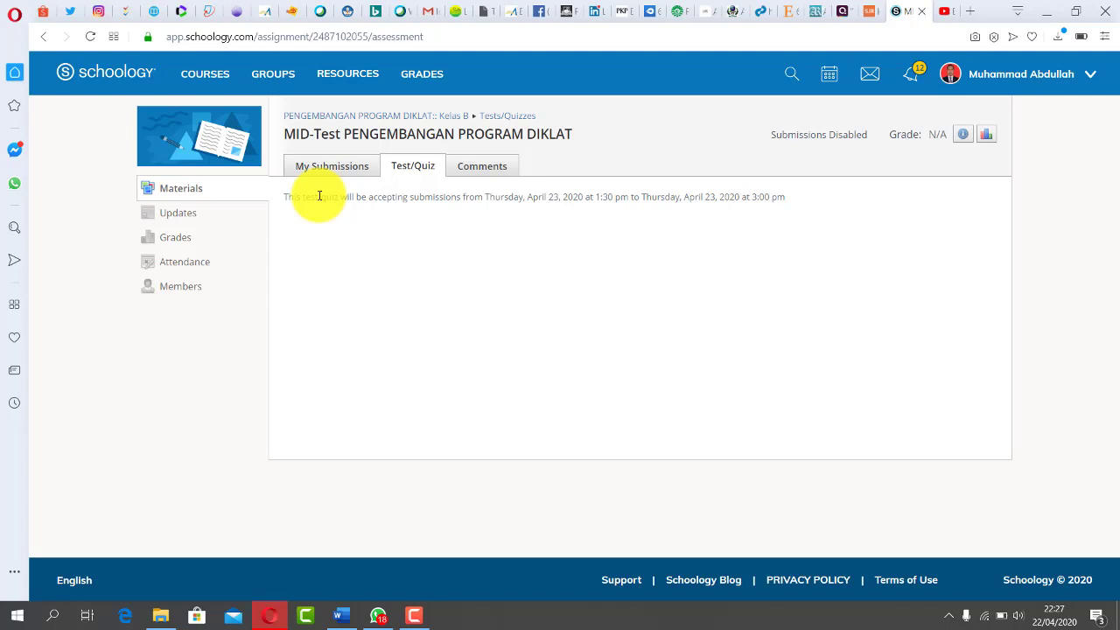
{"action": "left_click", "coordinate": [351, 116]}
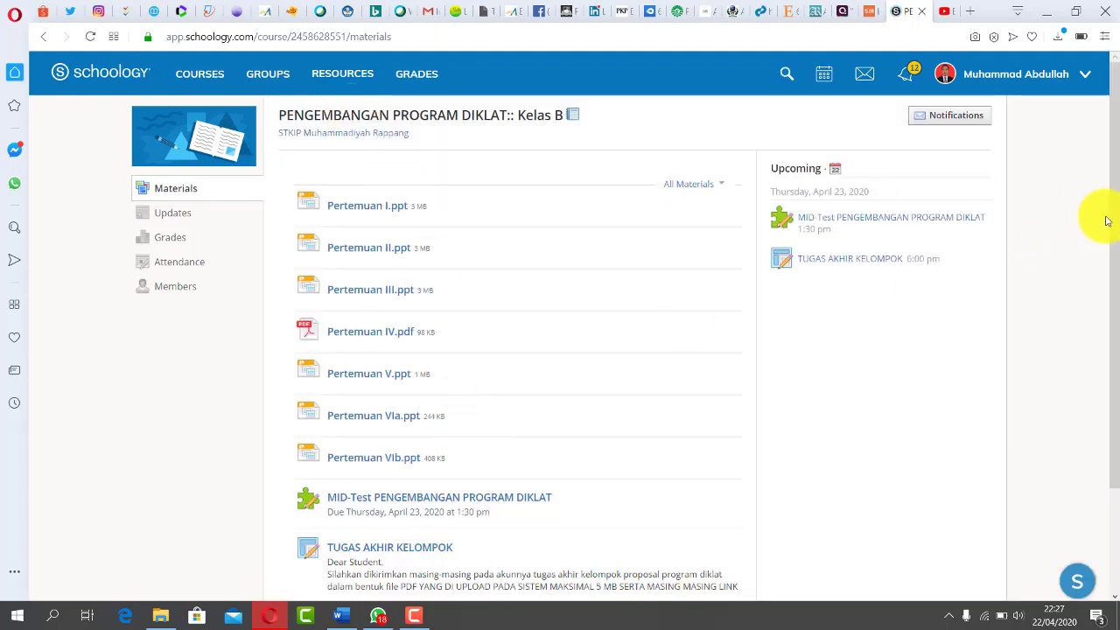
- Read the TUGAS AKHIR KELOMPOK instructions, highlighting the opening lines and the word PDF
{"action": "left_click_drag", "start_coordinate": [1108, 219], "coordinate": [1103, 318]}
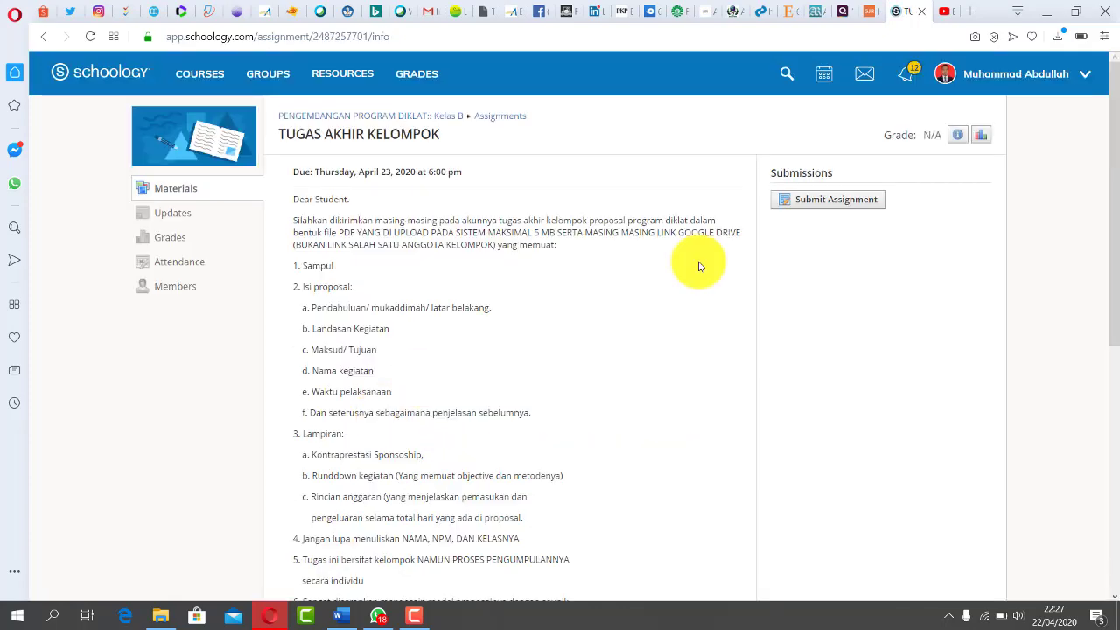
{"action": "left_click_drag", "start_coordinate": [1112, 188], "coordinate": [1106, 245]}
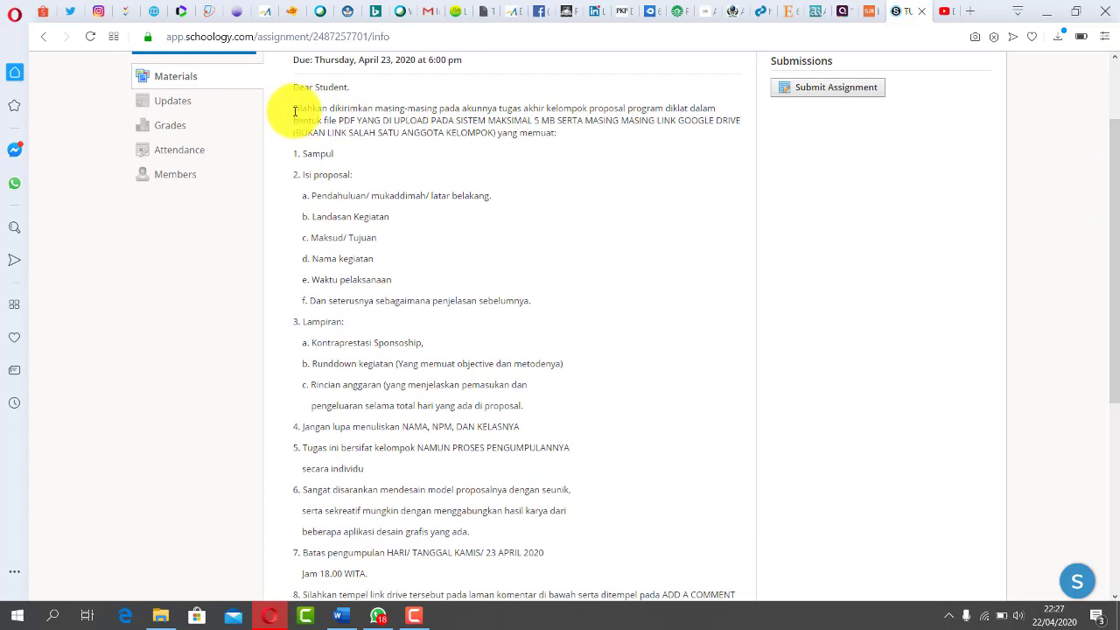
{"action": "left_click_drag", "start_coordinate": [294, 112], "coordinate": [688, 107]}
{"action": "left_click", "coordinate": [532, 126]}
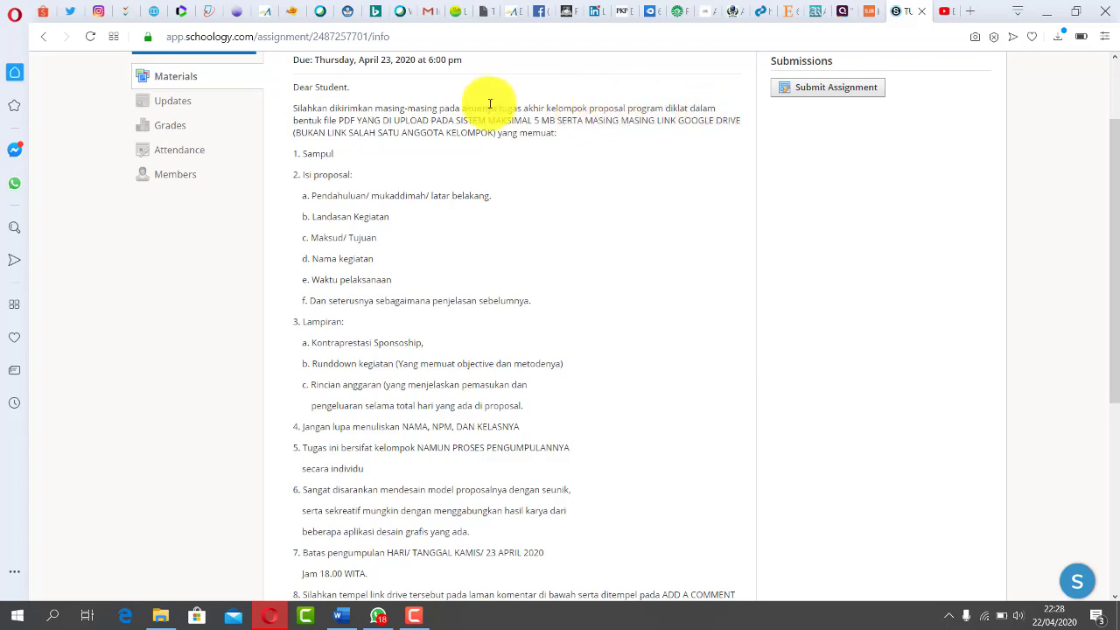
{"action": "double_click", "coordinate": [350, 120]}
{"action": "left_click", "coordinate": [543, 120]}
- Highlight the 5 MB limit and LINK GOOGLE DRIVE, then scroll down to the empty Comments box
{"action": "left_click_drag", "start_coordinate": [532, 120], "coordinate": [557, 122]}
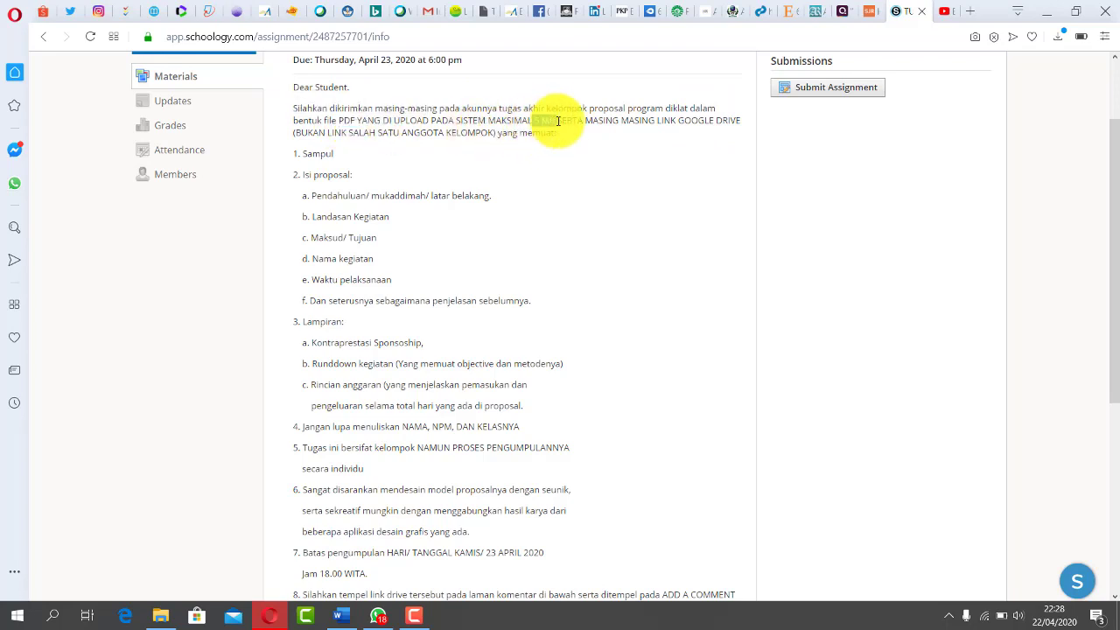
{"action": "left_click", "coordinate": [546, 135]}
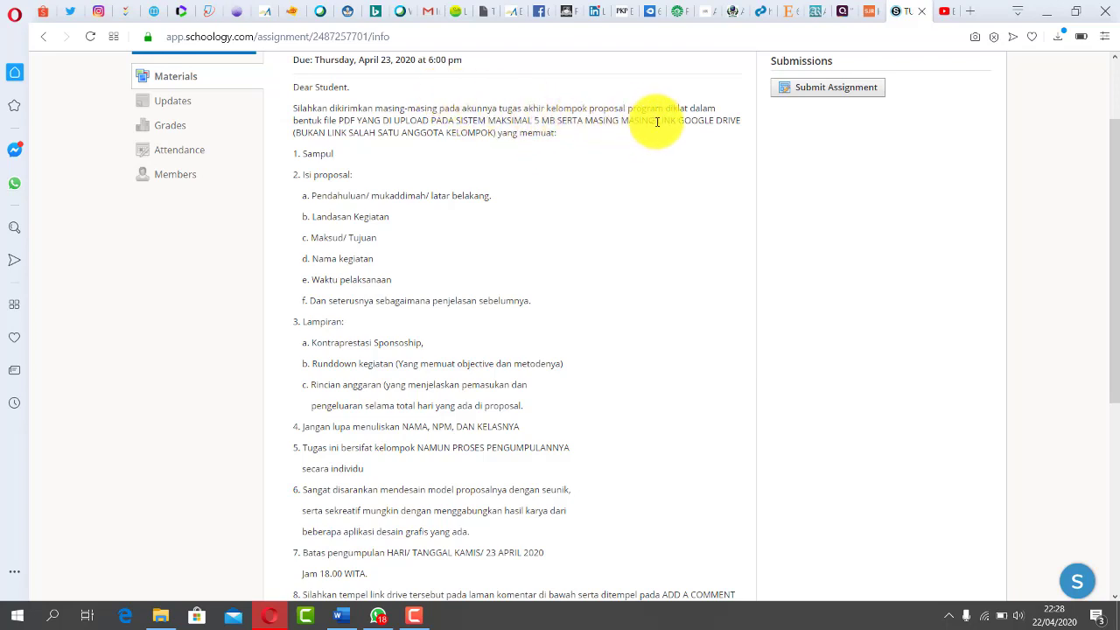
{"action": "left_click_drag", "start_coordinate": [658, 122], "coordinate": [743, 125]}
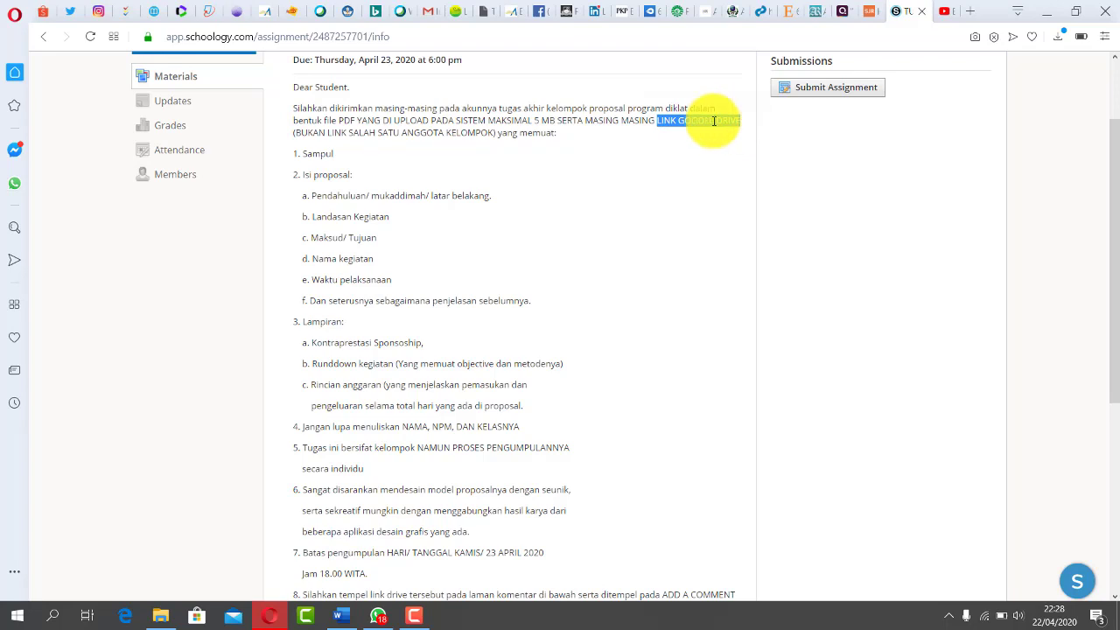
{"action": "left_click", "coordinate": [638, 117]}
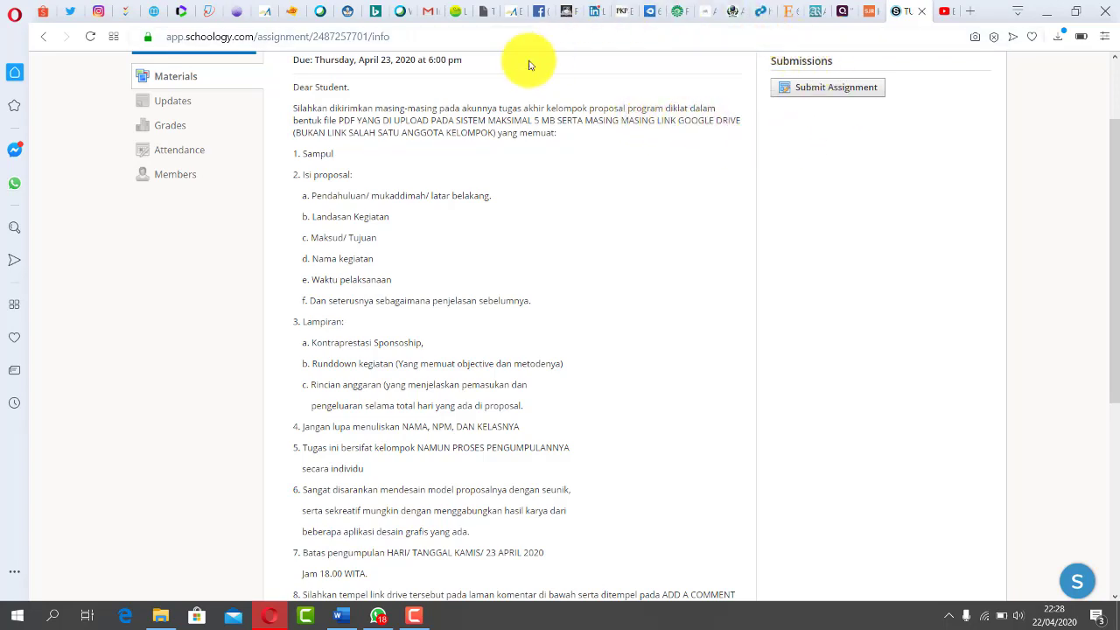
{"action": "left_click_drag", "start_coordinate": [1110, 149], "coordinate": [1109, 336]}
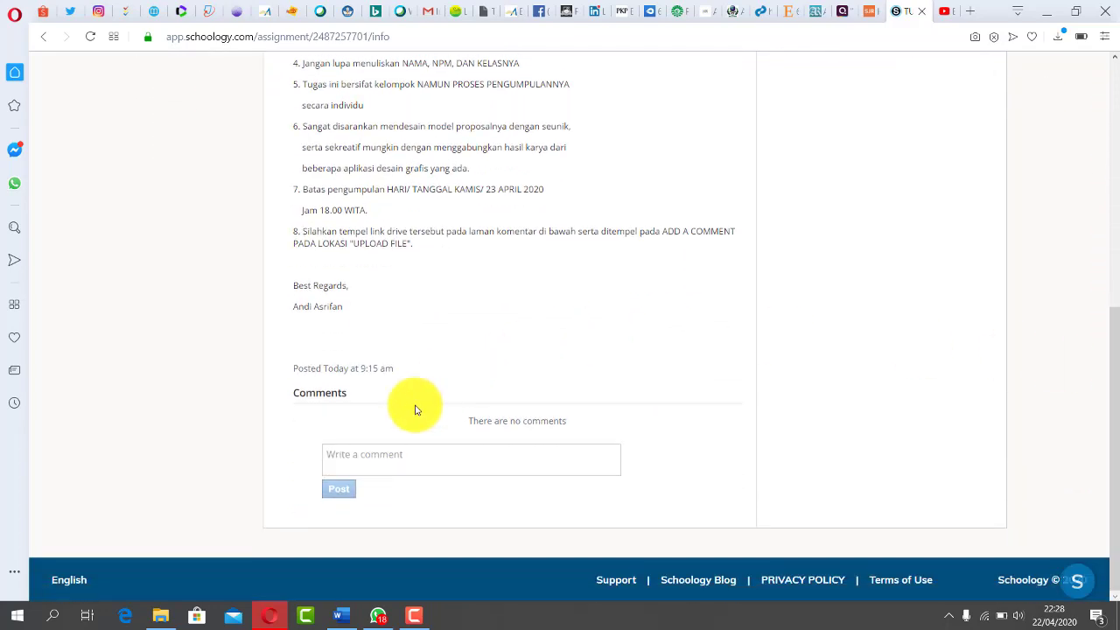
- Type test text 'GGGGGGGGGGGGGGGG' in the comment box, delete it, and scroll back to the top
{"action": "left_click", "coordinate": [365, 454]}
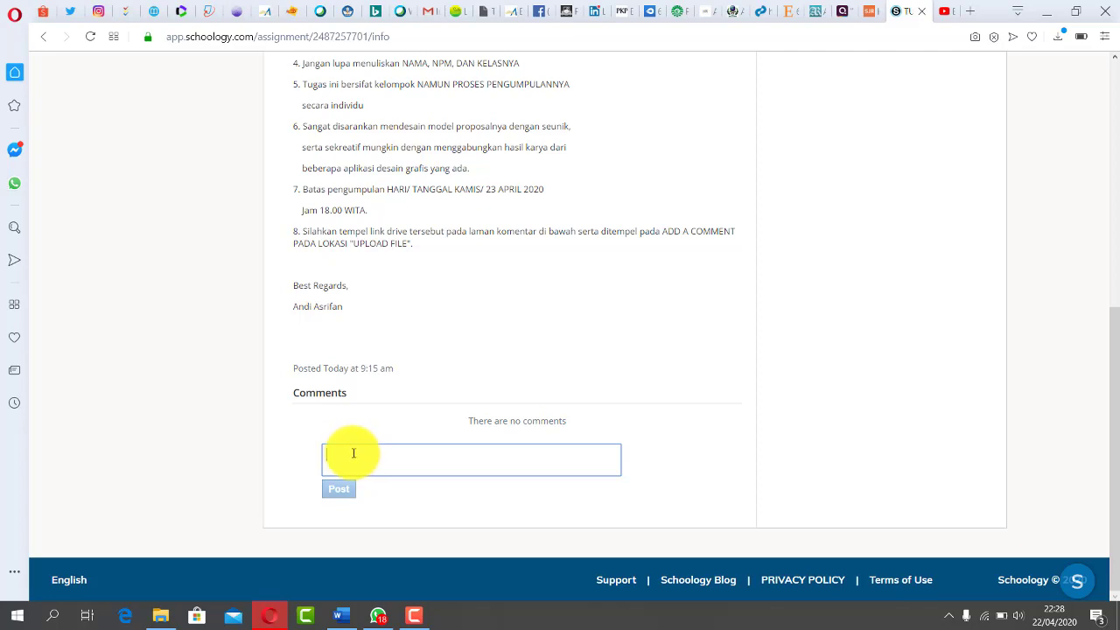
{"action": "type", "text": "GGGGGGGGGGGGGGGG"}
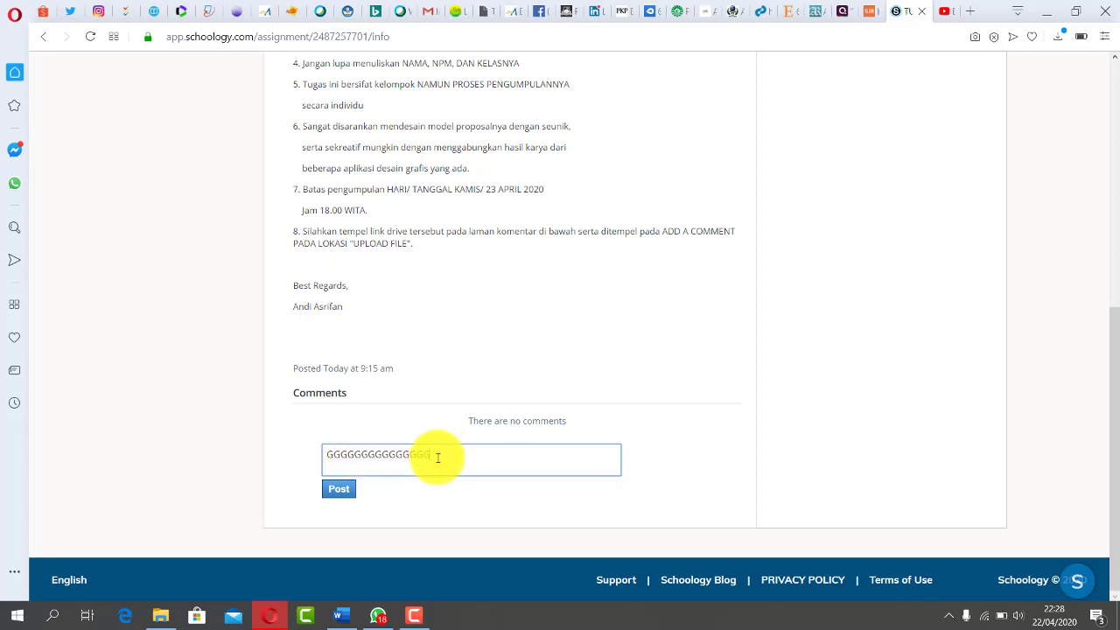
{"action": "left_click_drag", "start_coordinate": [435, 452], "coordinate": [324, 450]}
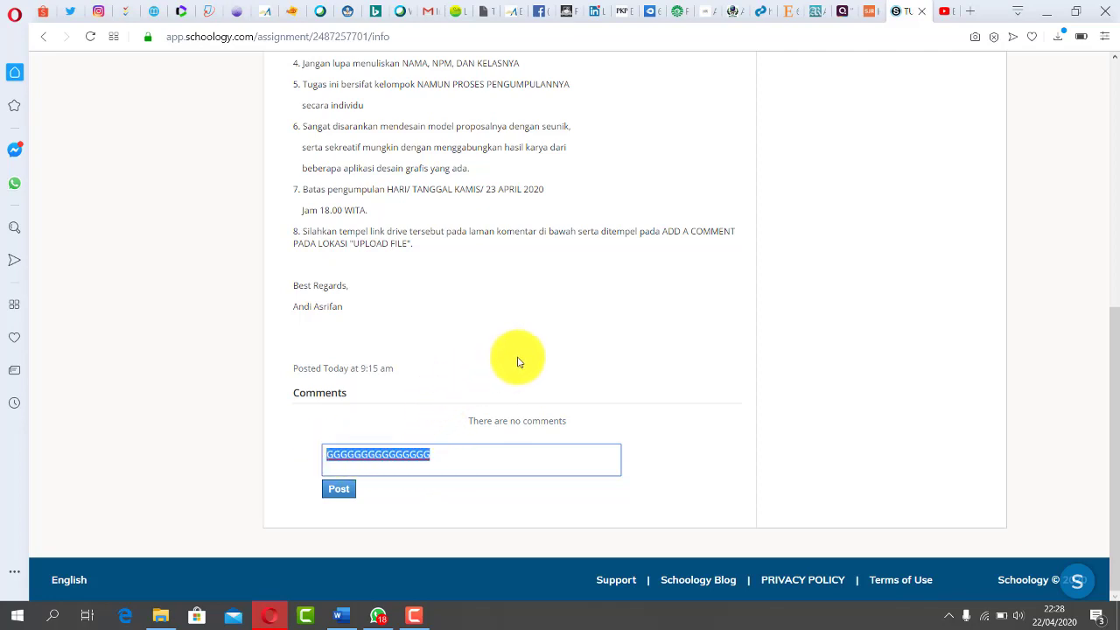
{"action": "key", "text": "BackSpace"}
{"action": "left_click_drag", "start_coordinate": [1111, 325], "coordinate": [1115, 80]}
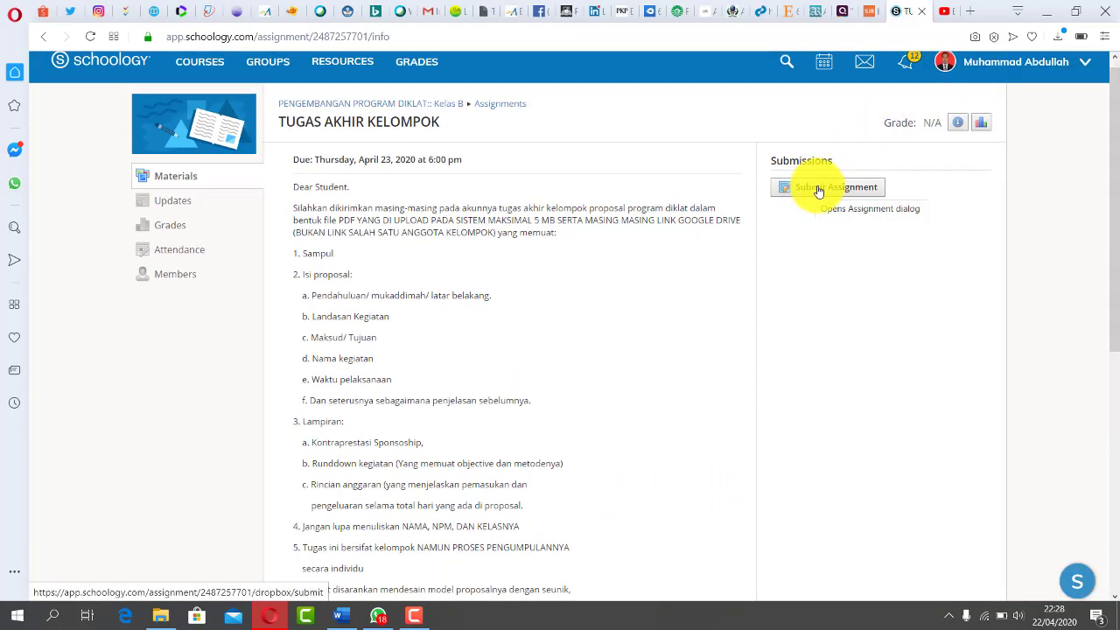
- Start the submission and attach the first Britcoun-iTELL PDF from Downloads
{"action": "left_click", "coordinate": [816, 191]}
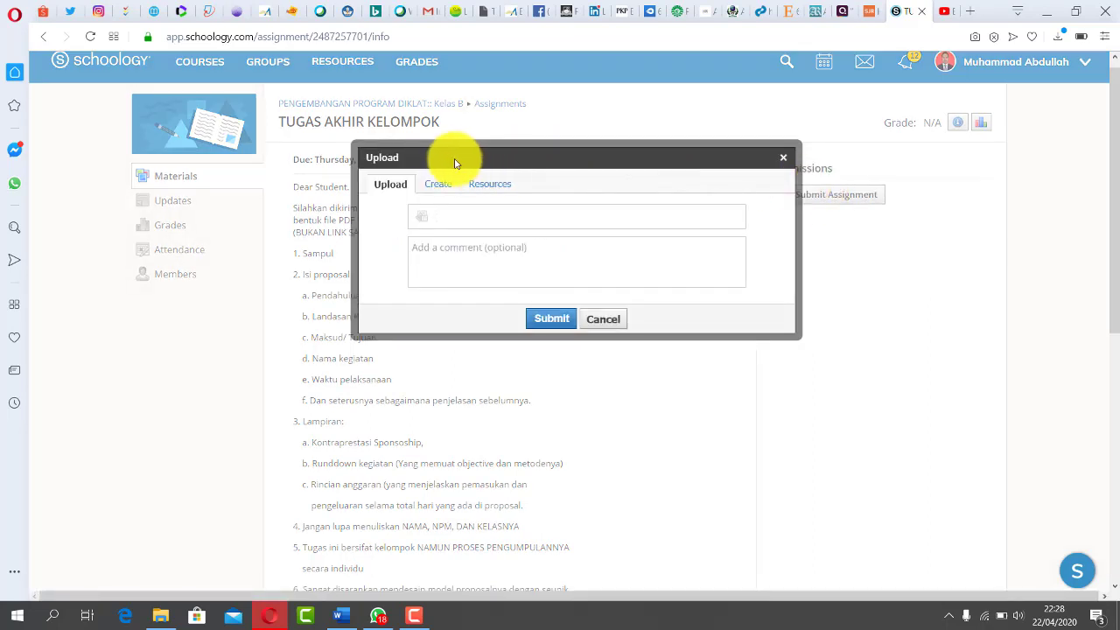
{"action": "key", "text": "ctrl+a"}
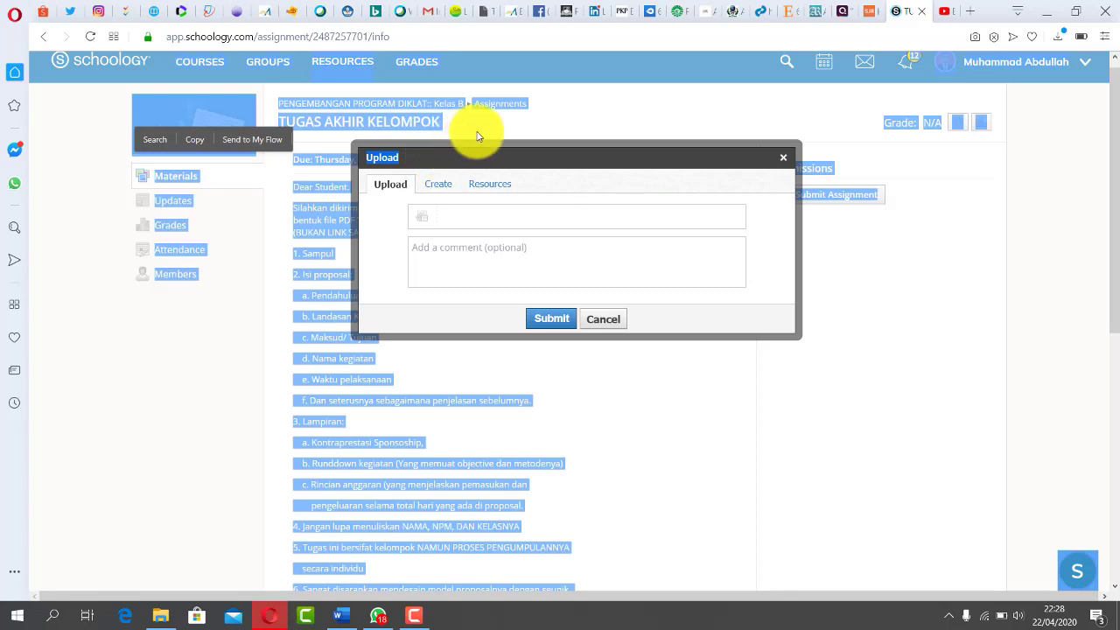
{"action": "left_click", "coordinate": [338, 237]}
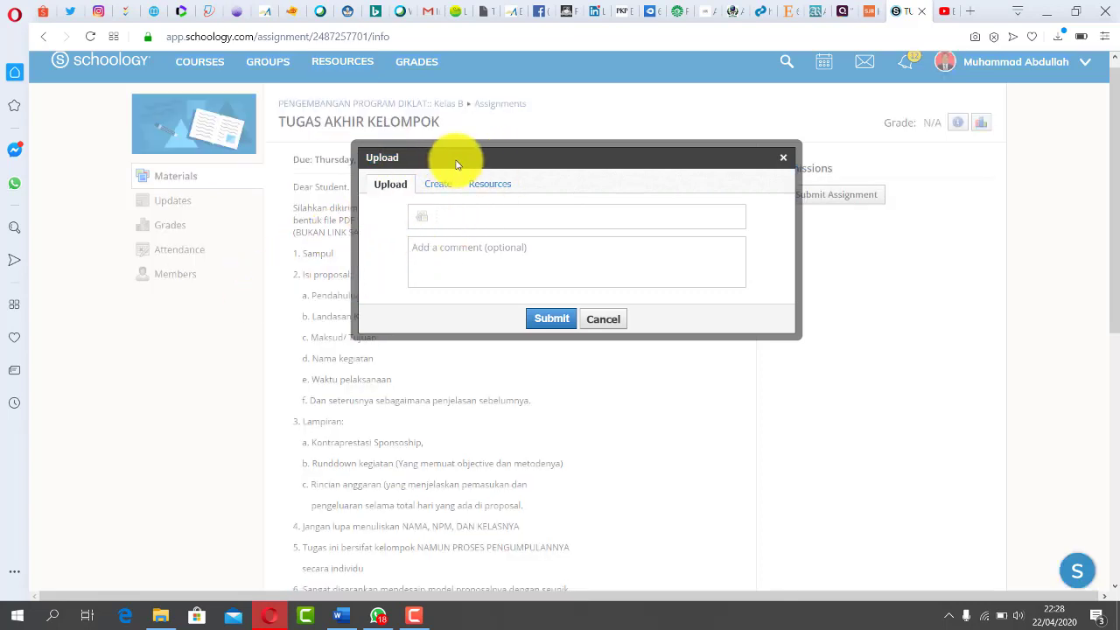
{"action": "left_click", "coordinate": [413, 217]}
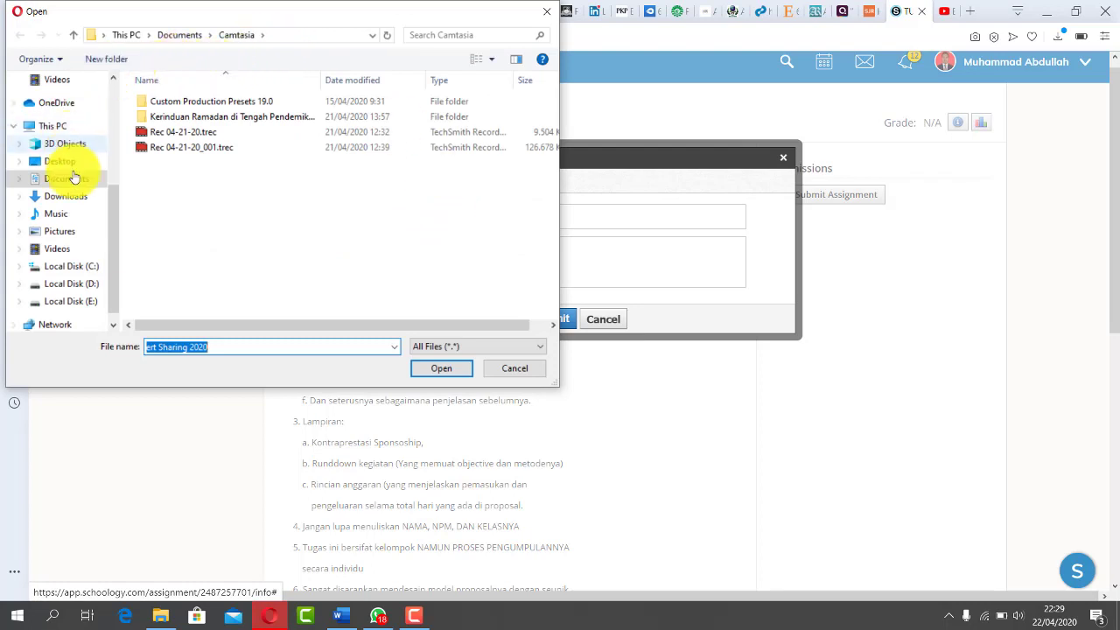
{"action": "left_click", "coordinate": [66, 198]}
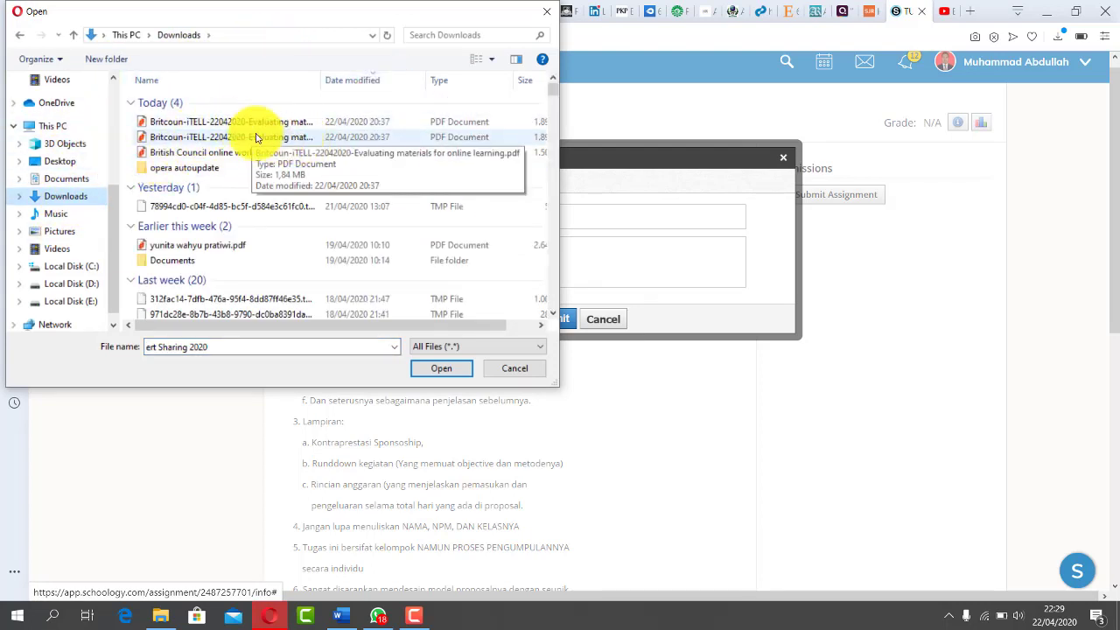
{"action": "left_click", "coordinate": [194, 126]}
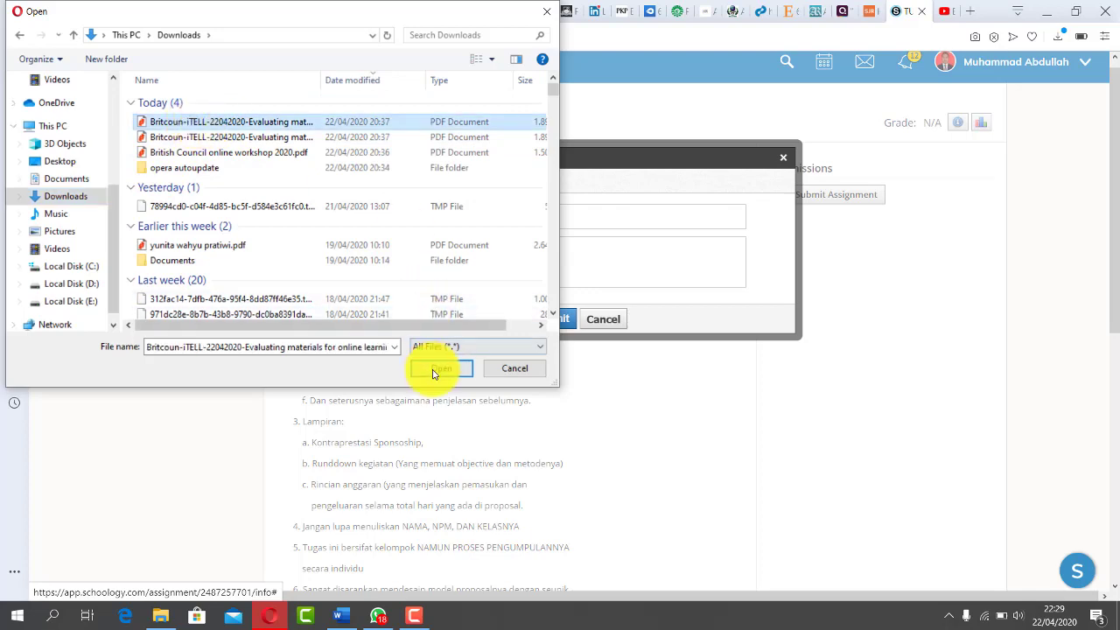
{"action": "left_click", "coordinate": [441, 368]}
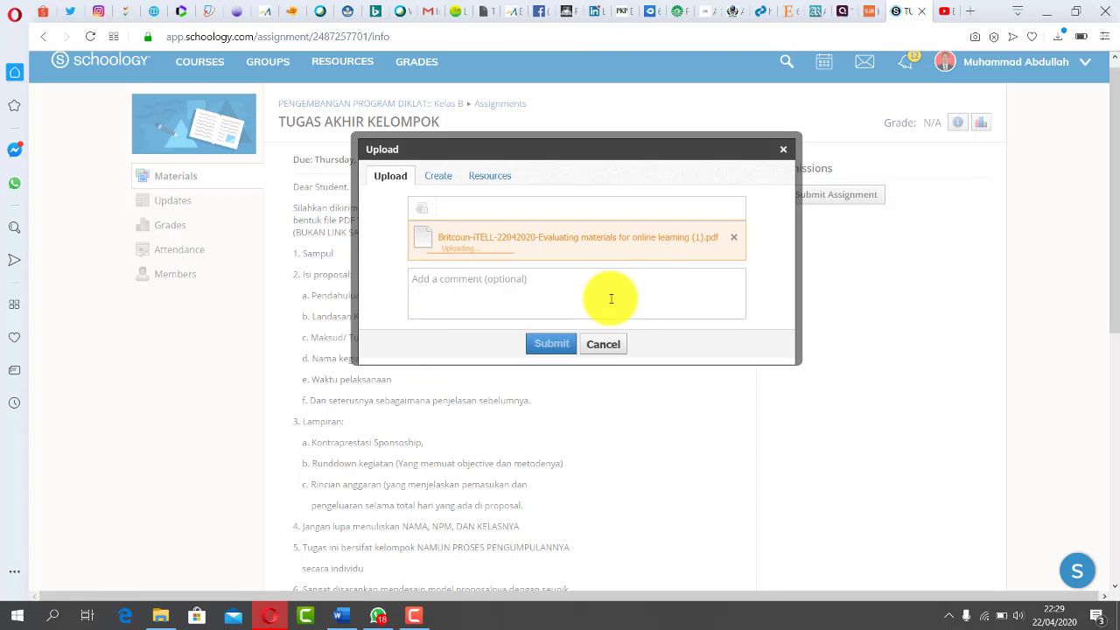
- Type 'GG' in the submission comment box, scroll the dialog, and open a new browser tab
{"action": "left_click", "coordinate": [580, 294]}
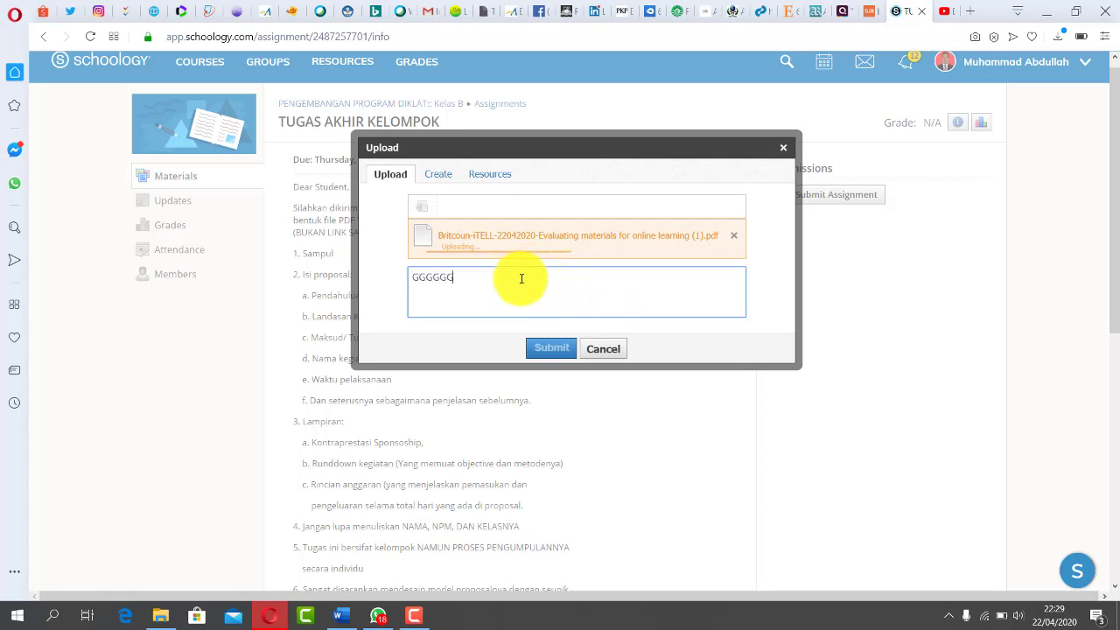
{"action": "type", "text": "GGGGGG"}
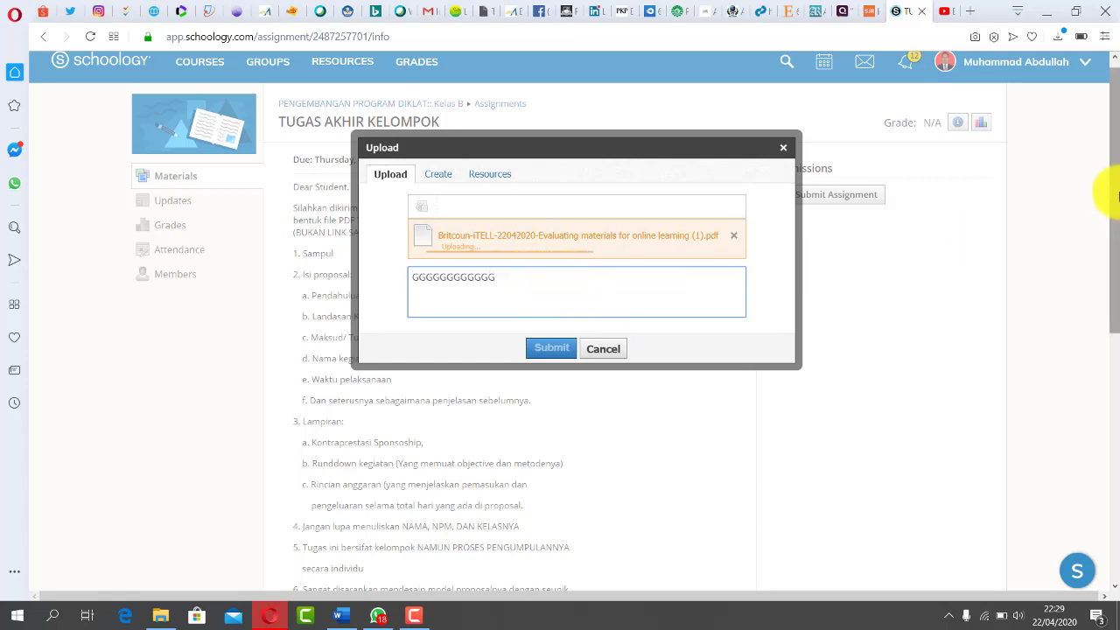
{"action": "left_click_drag", "start_coordinate": [1116, 194], "coordinate": [1115, 467]}
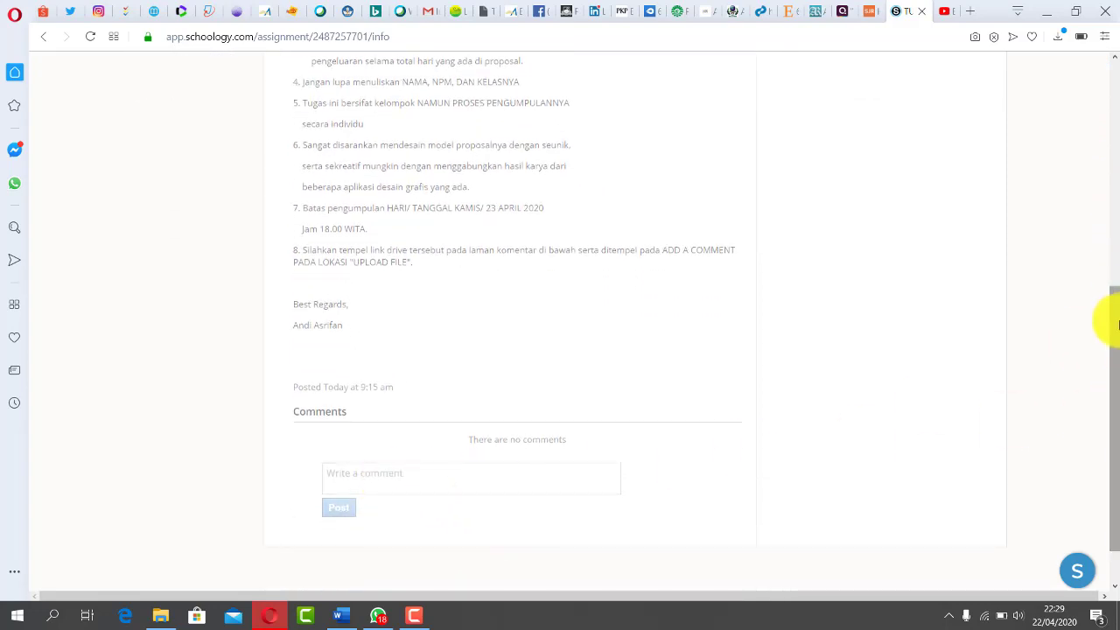
{"action": "left_click_drag", "start_coordinate": [1116, 324], "coordinate": [1070, 74]}
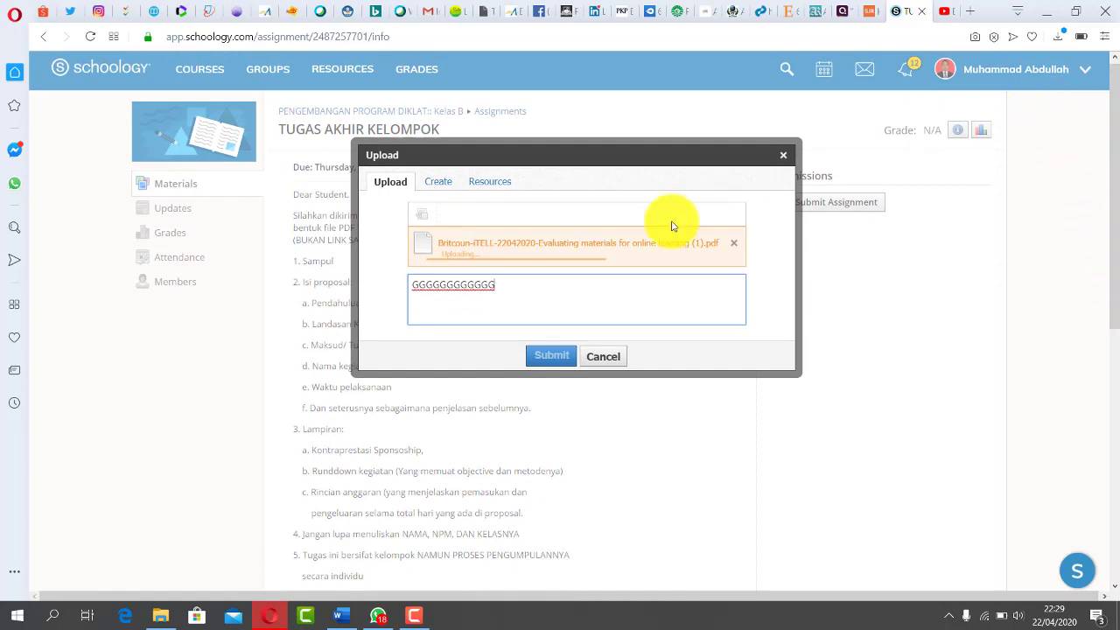
{"action": "left_click_drag", "start_coordinate": [506, 289], "coordinate": [400, 290]}
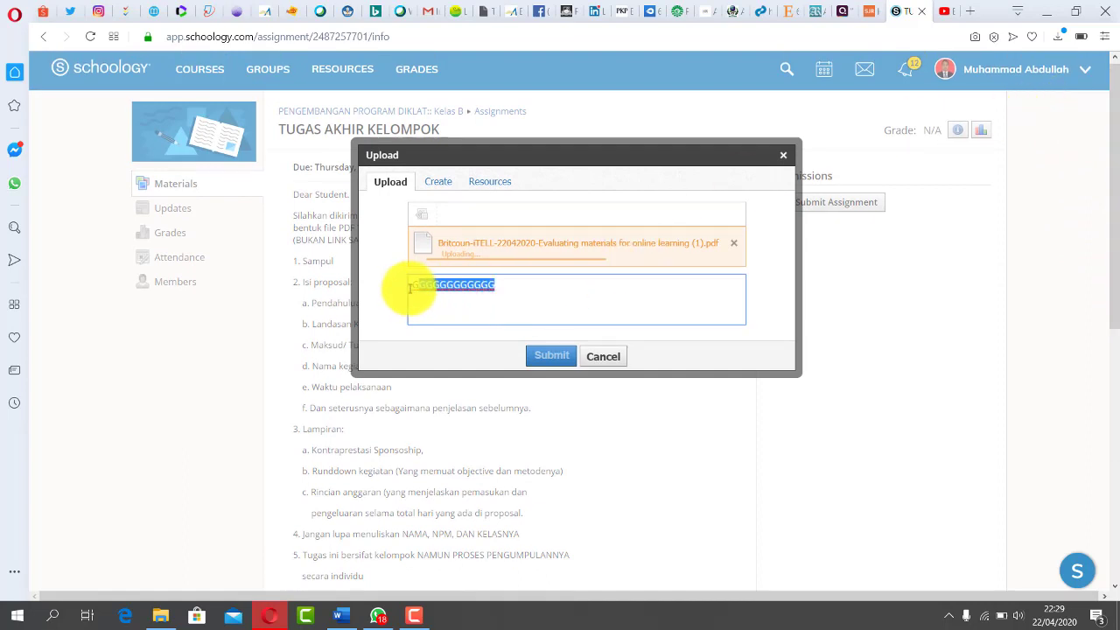
{"action": "left_click", "coordinate": [588, 302]}
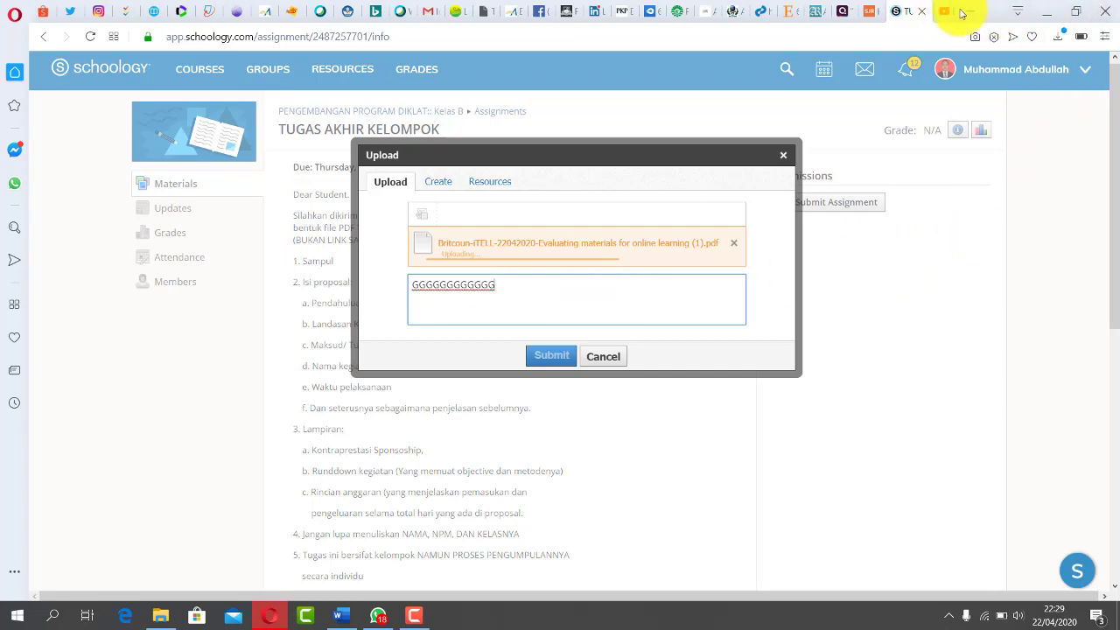
{"action": "left_click", "coordinate": [970, 13]}
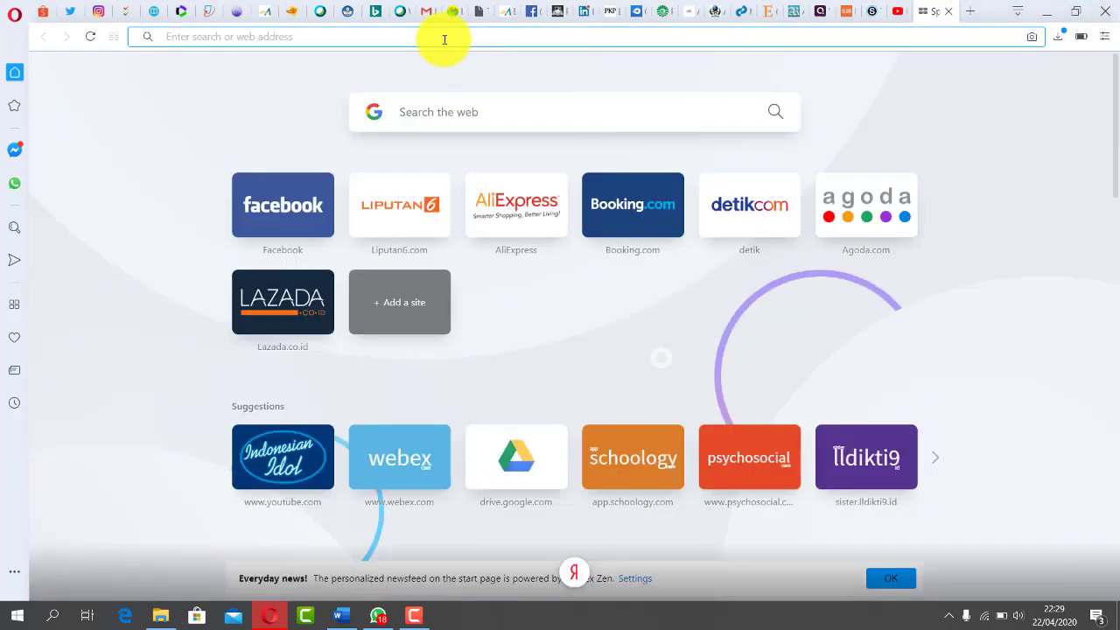
- Enter 'DRi' in the address bar to go to Google Drive's My Drive
{"action": "type", "text": "DRi"}
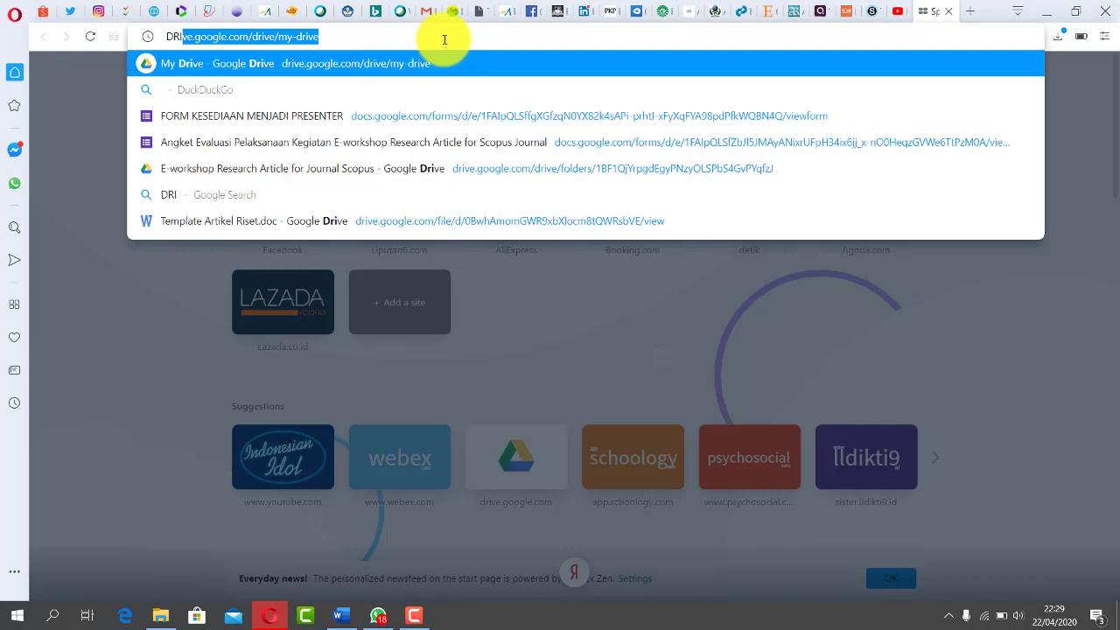
{"action": "key", "text": "Return"}
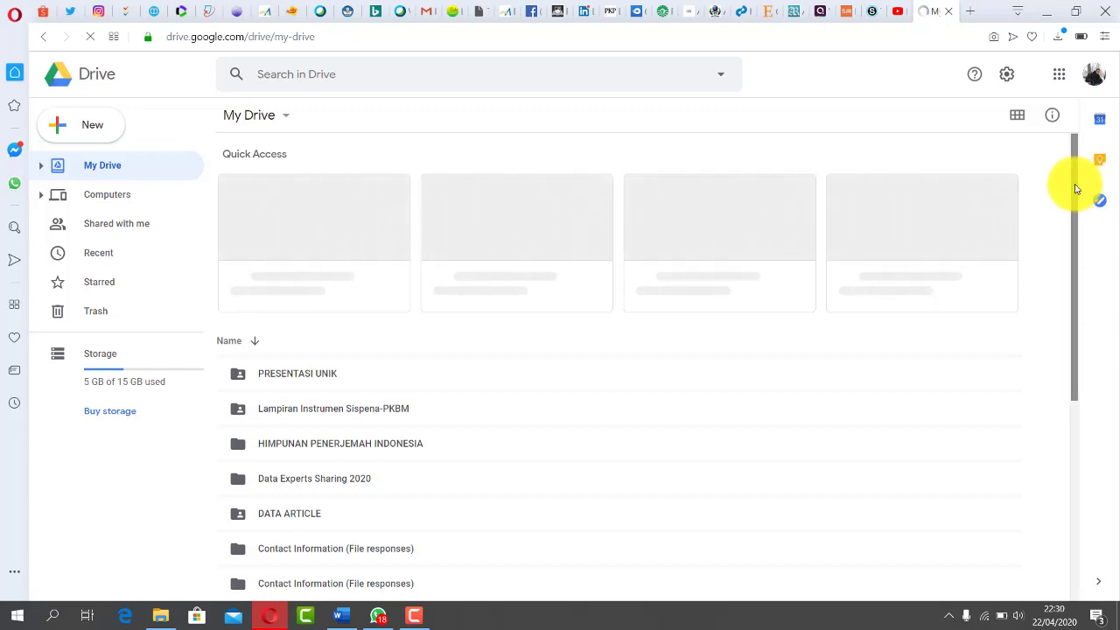
- Upload the first Britcoun-iTELL PDF from Downloads to My Drive, then return to the Schoology tab
{"action": "left_click", "coordinate": [77, 127]}
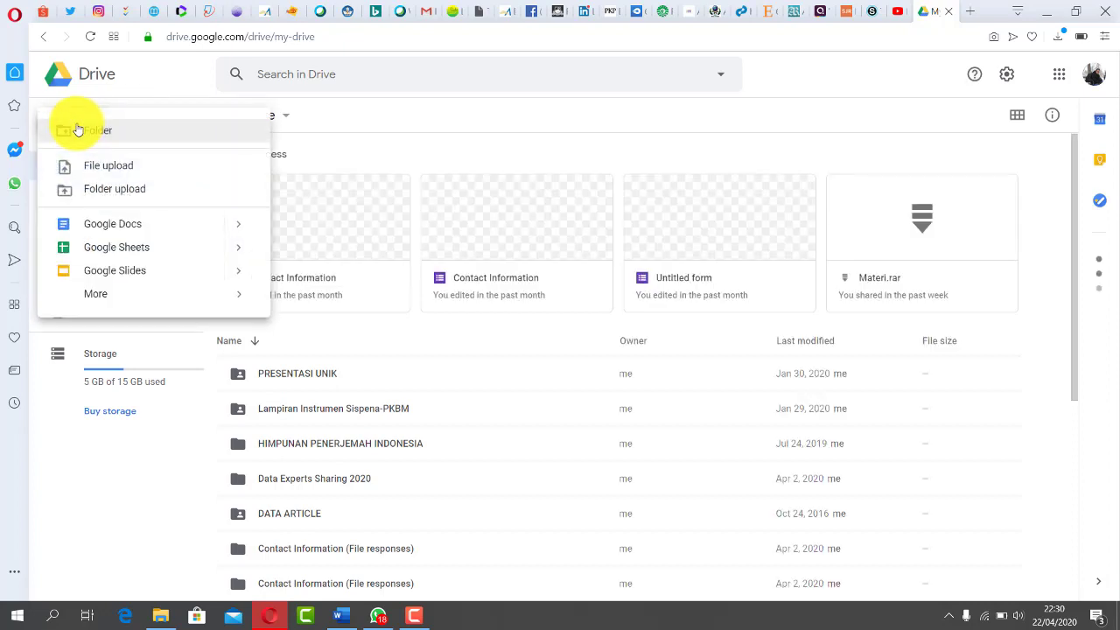
{"action": "left_click", "coordinate": [110, 171]}
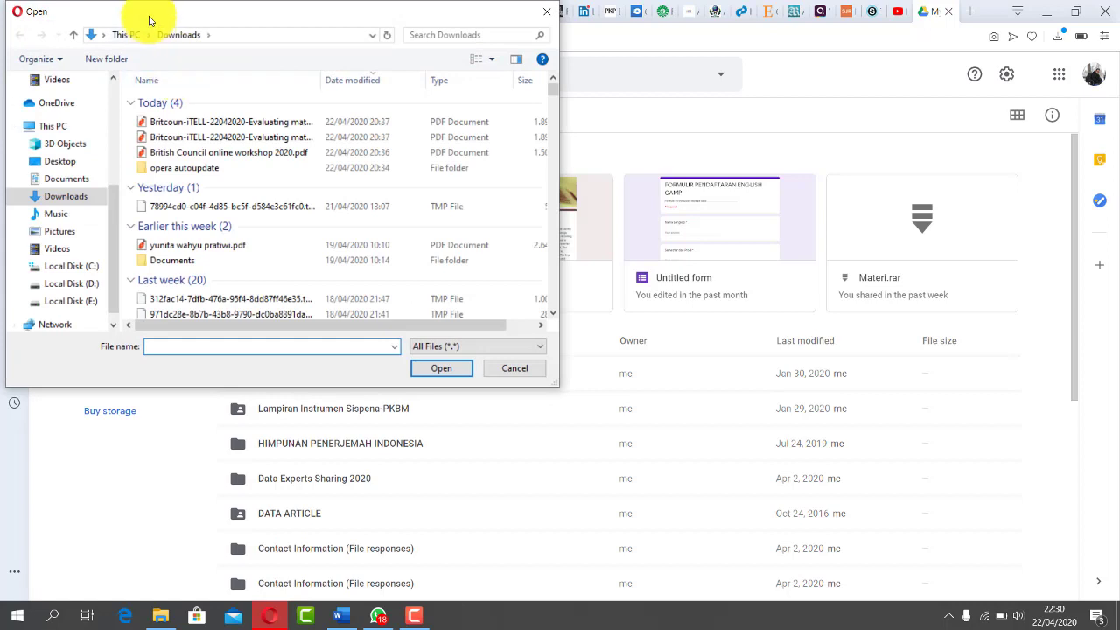
{"action": "left_click_drag", "start_coordinate": [150, 20], "coordinate": [157, 25]}
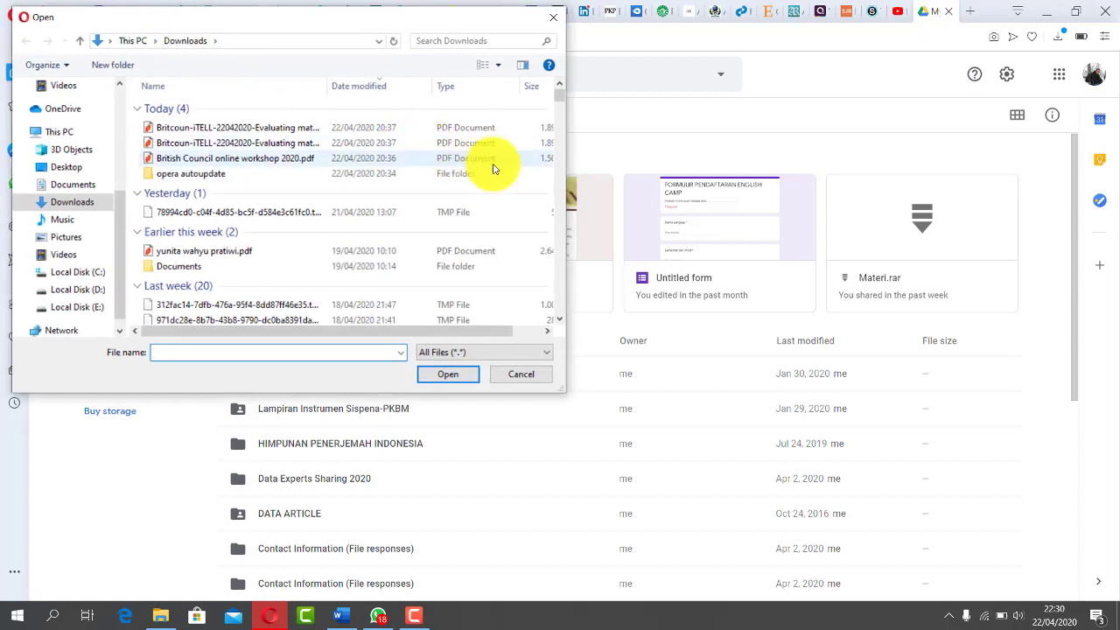
{"action": "left_click_drag", "start_coordinate": [421, 334], "coordinate": [237, 210]}
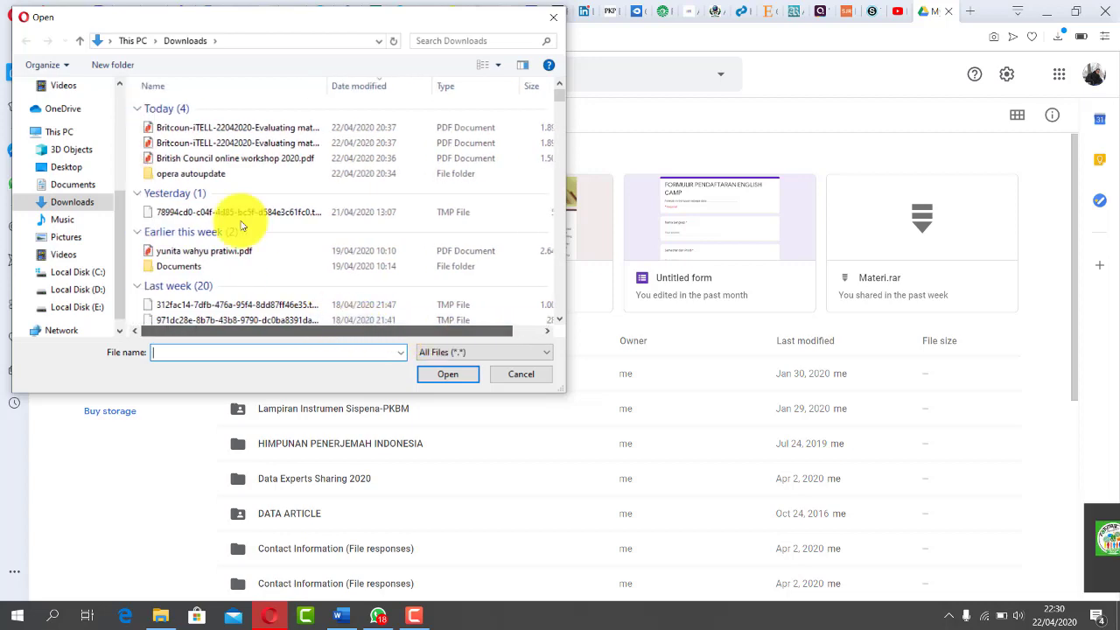
{"action": "left_click", "coordinate": [210, 128]}
{"action": "left_click", "coordinate": [448, 377]}
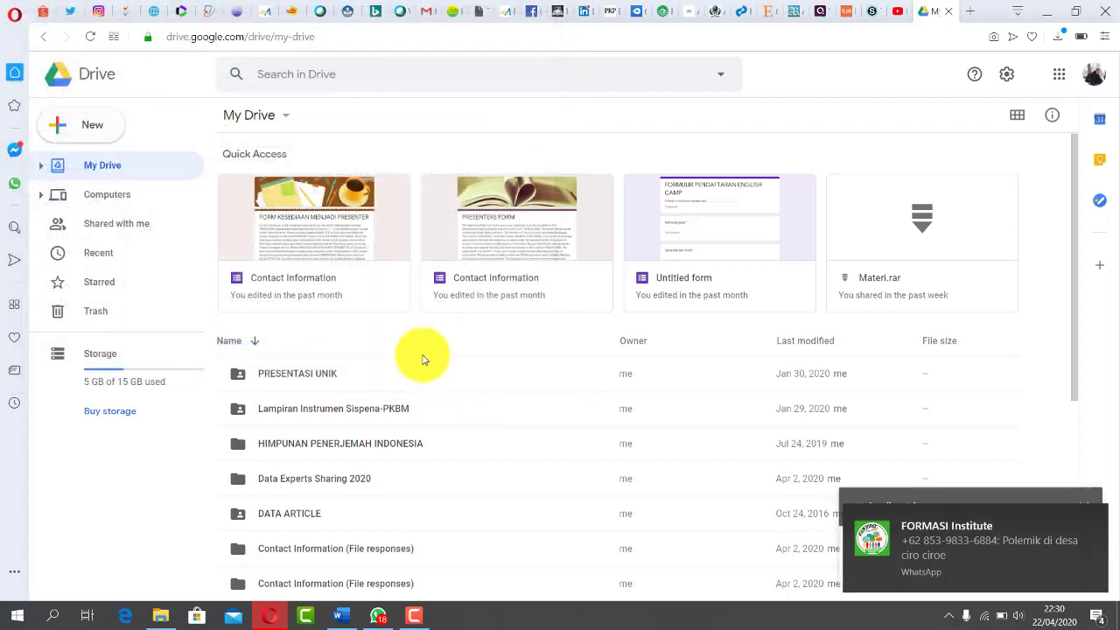
{"action": "left_click", "coordinate": [1094, 523]}
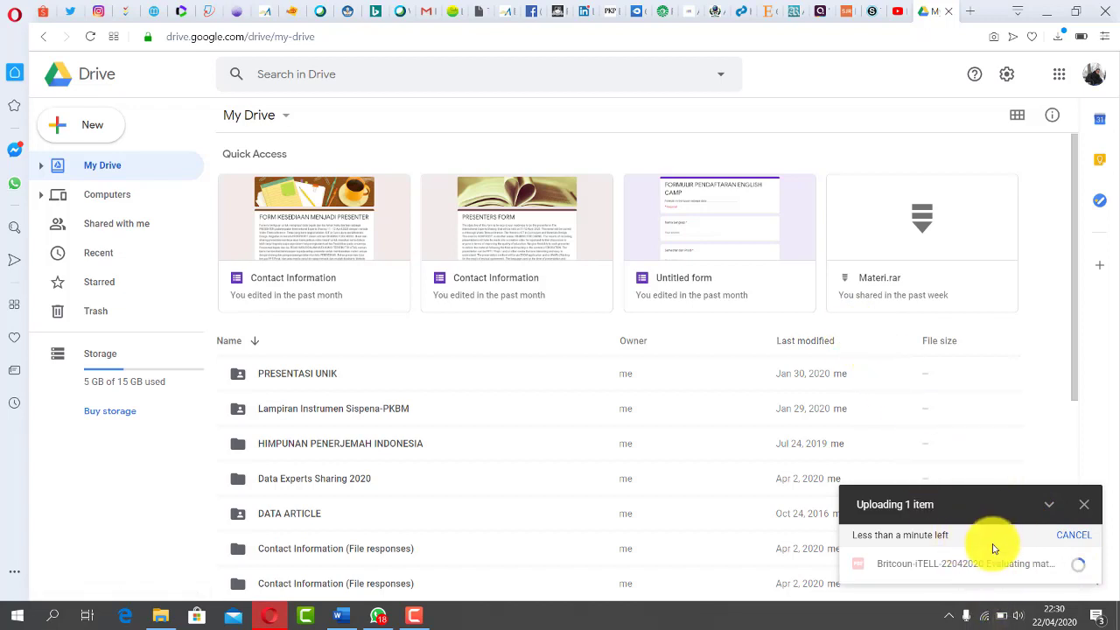
{"action": "left_click", "coordinate": [871, 12]}
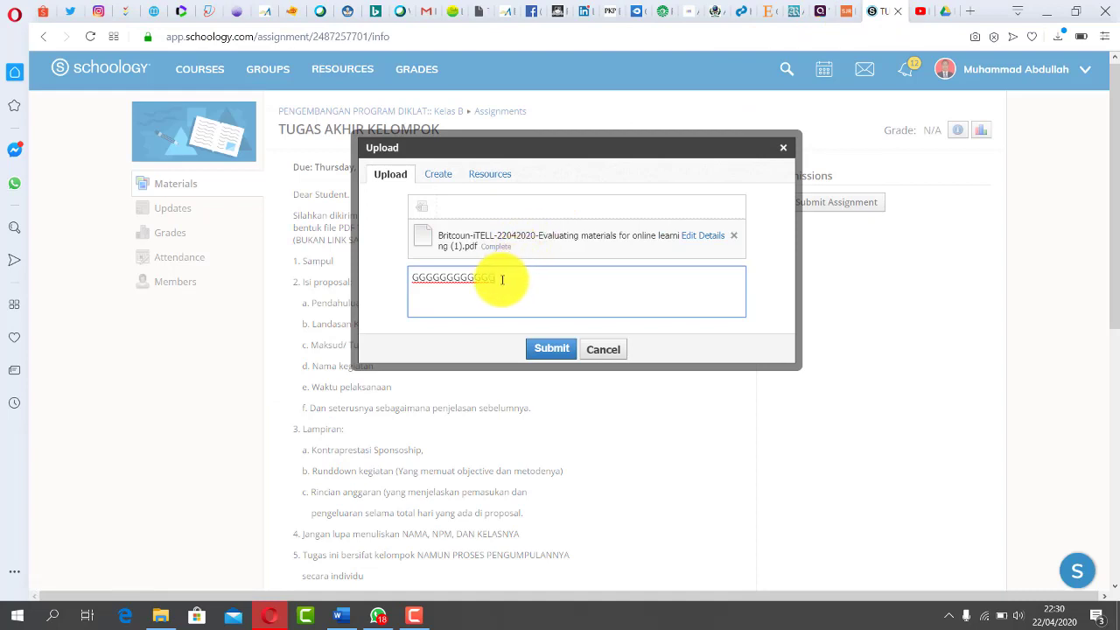
- Delete the stray letters from the submission note and check Drive for the finished upload
{"action": "left_click_drag", "start_coordinate": [501, 279], "coordinate": [391, 285]}
{"action": "key", "text": "BackSpace"}
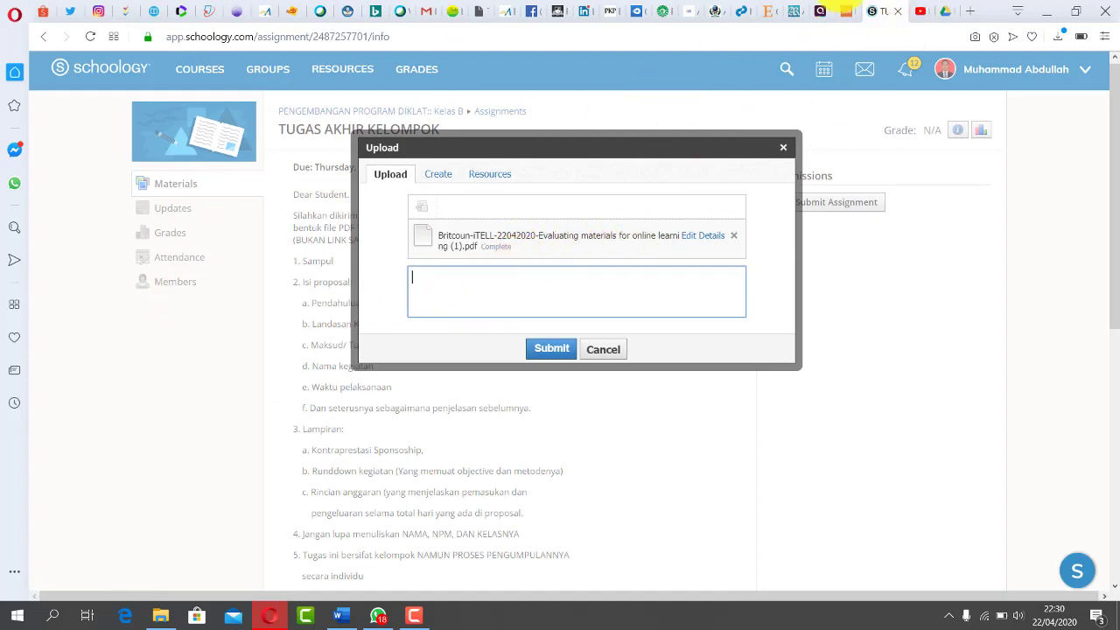
{"action": "left_click", "coordinate": [943, 17]}
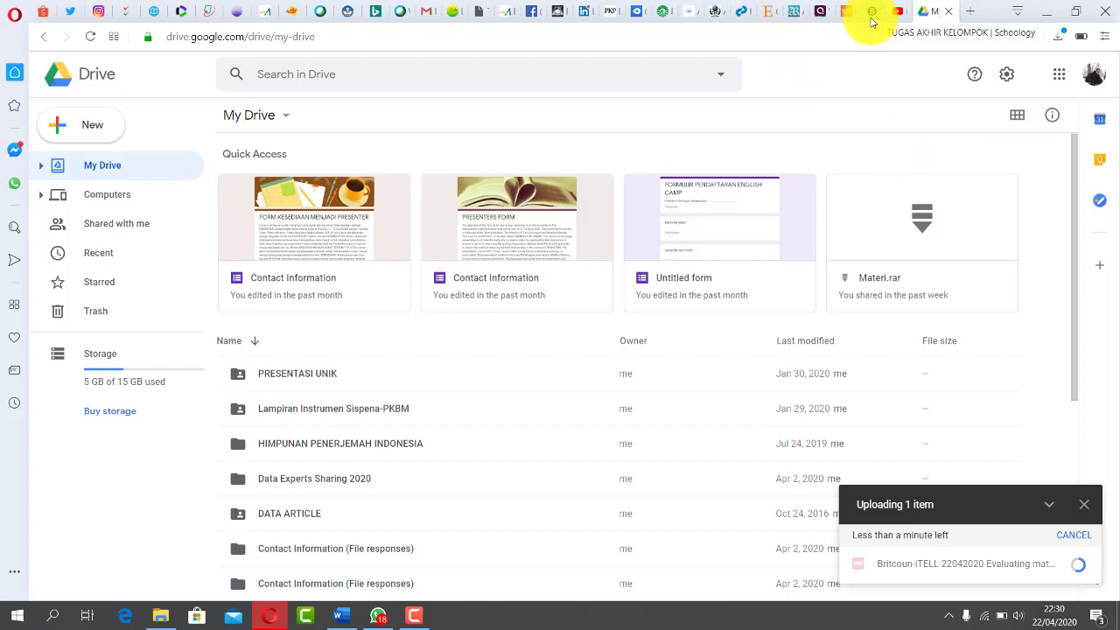
{"action": "left_click", "coordinate": [867, 14]}
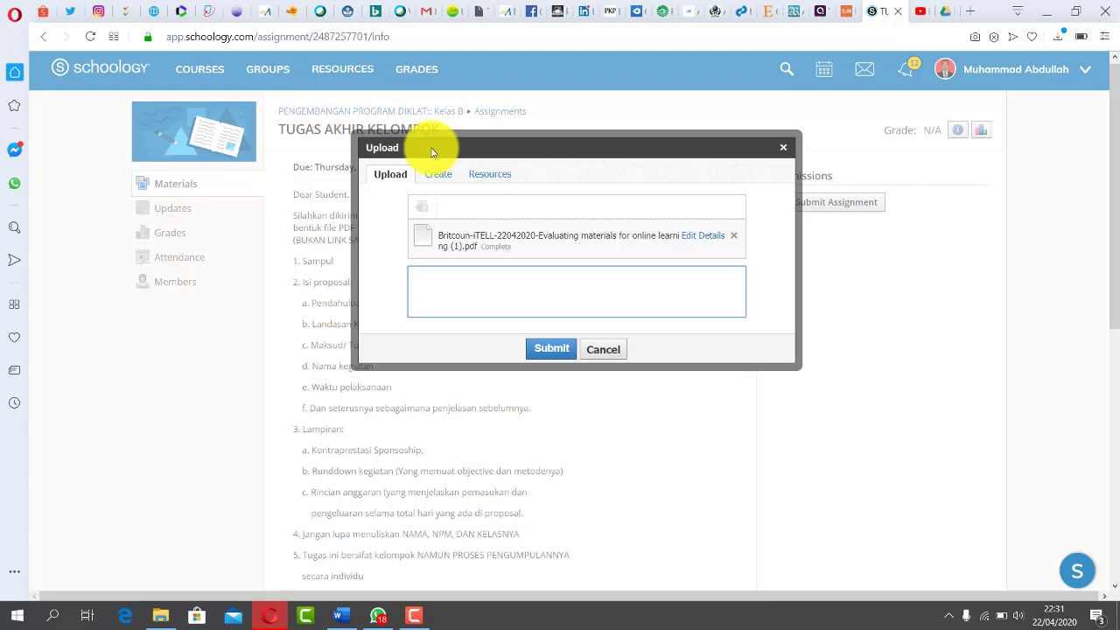
{"action": "left_click", "coordinate": [945, 11]}
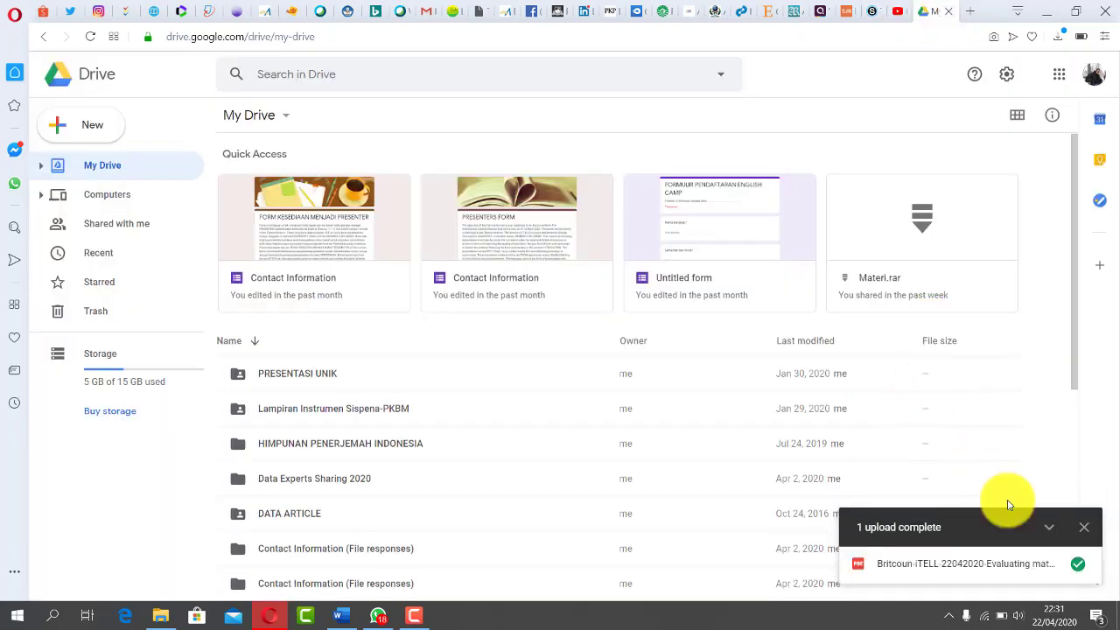
- Locate the uploaded PDF in My Drive, turn on its shareable link, and return to Schoology
{"action": "mouse_move", "coordinate": [1068, 562]}
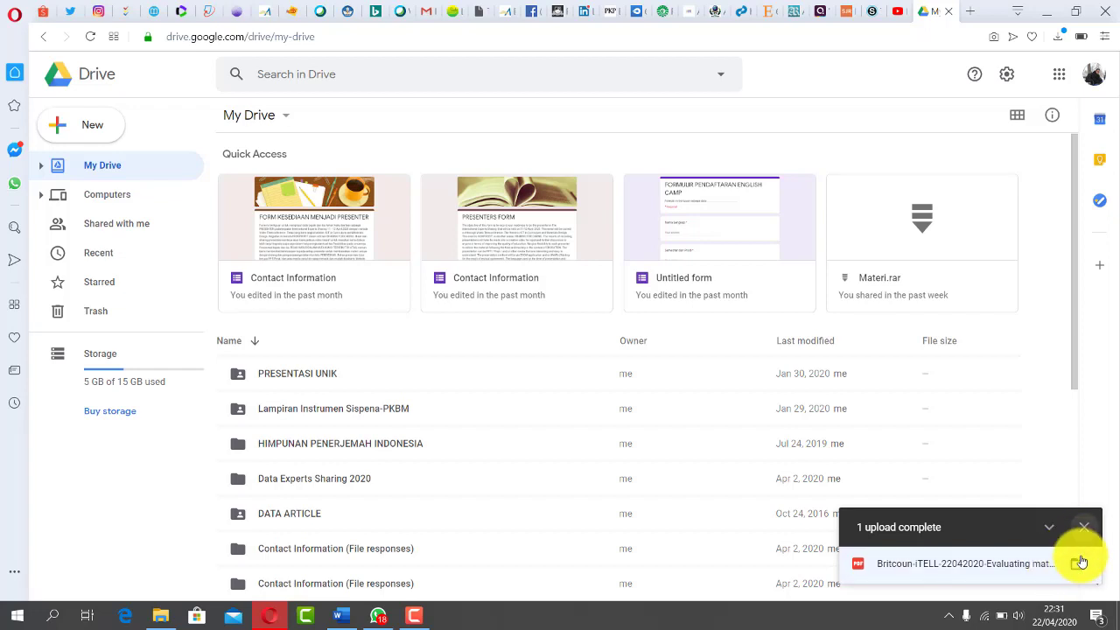
{"action": "left_click", "coordinate": [1080, 564]}
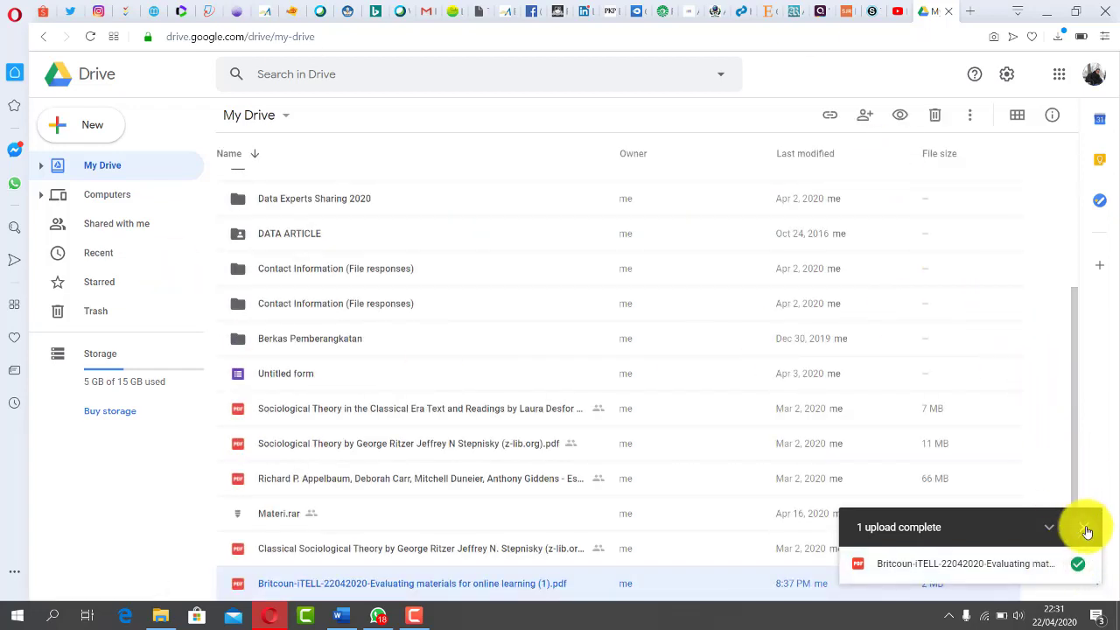
{"action": "left_click", "coordinate": [1085, 531]}
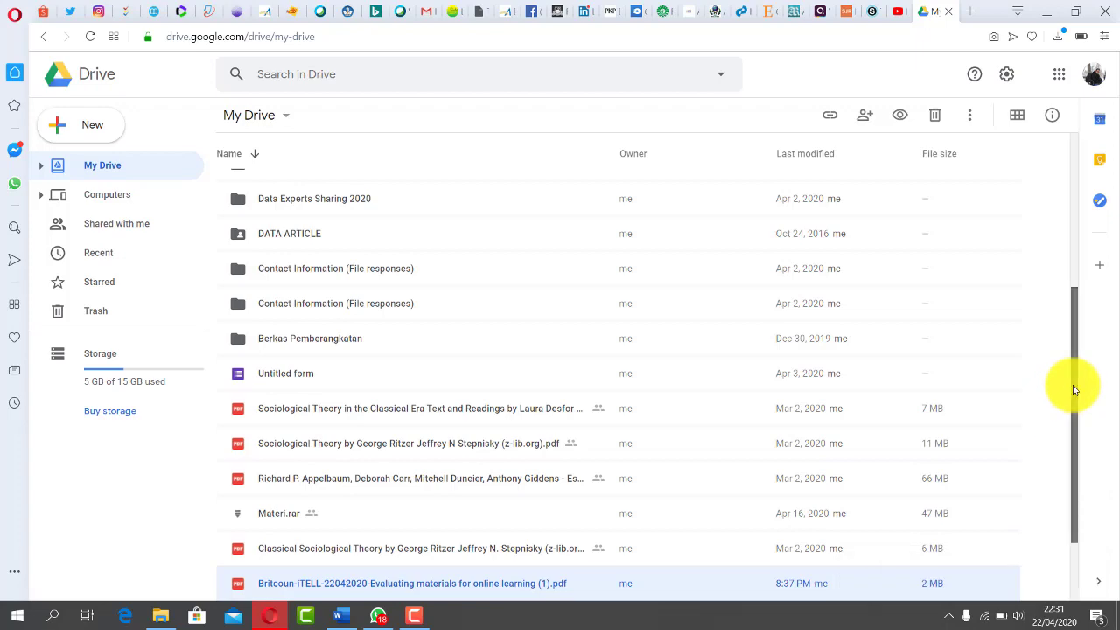
{"action": "left_click_drag", "start_coordinate": [1080, 395], "coordinate": [1104, 484]}
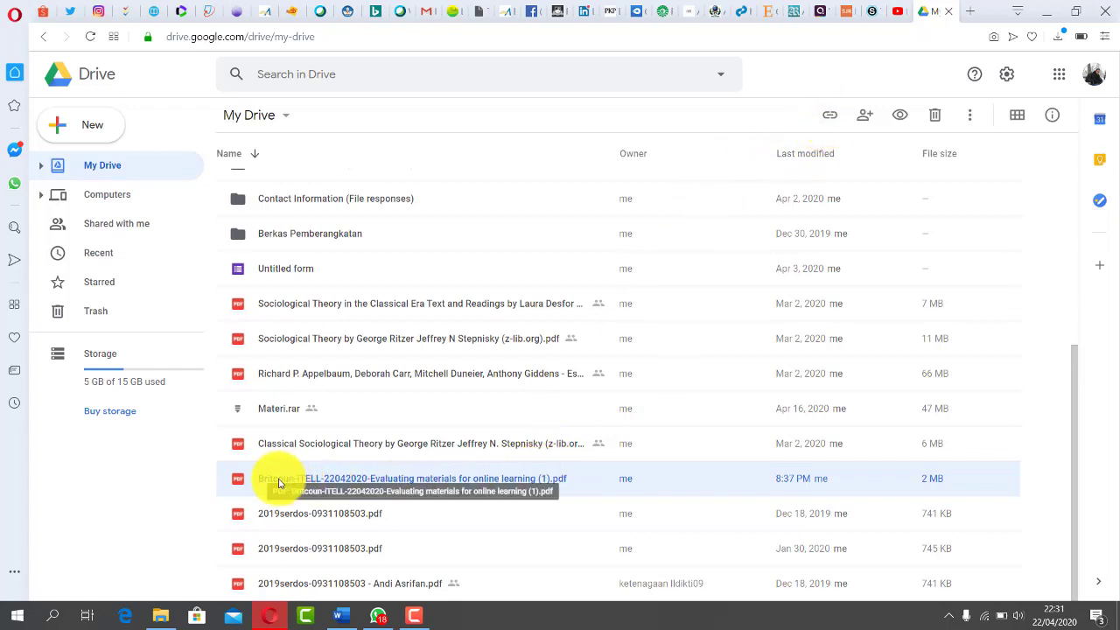
{"action": "left_click", "coordinate": [832, 117]}
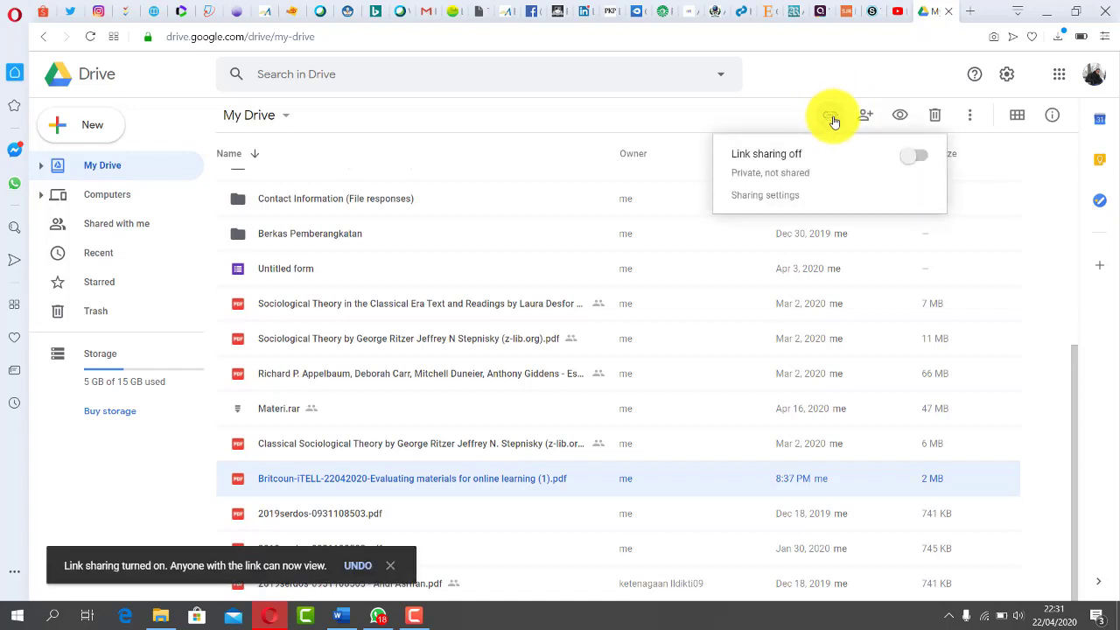
{"action": "left_click", "coordinate": [921, 158]}
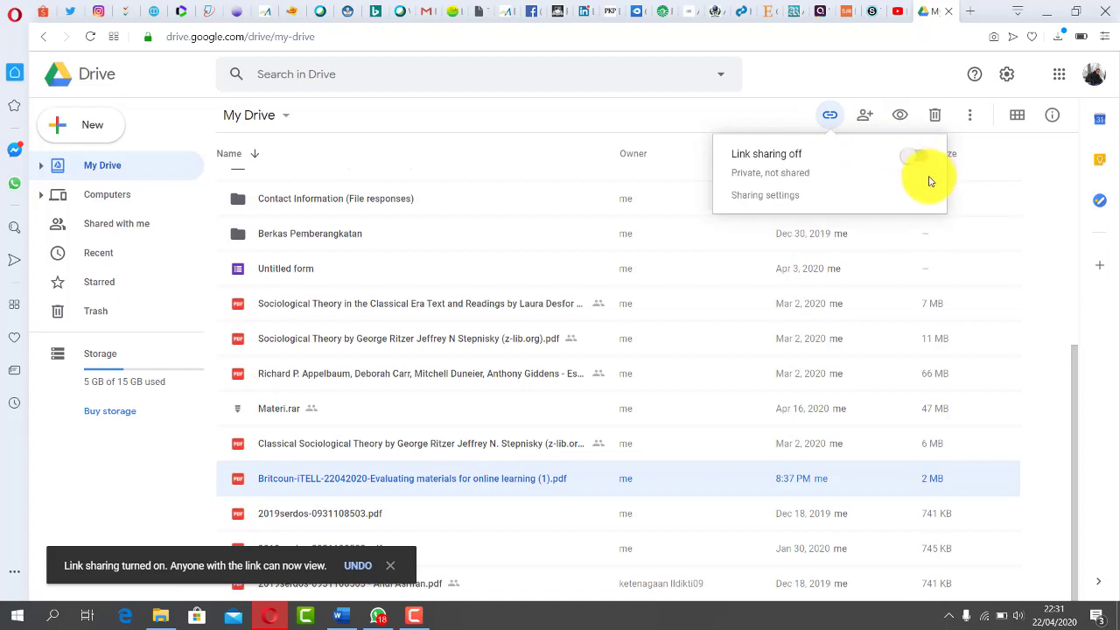
{"action": "left_click", "coordinate": [920, 158]}
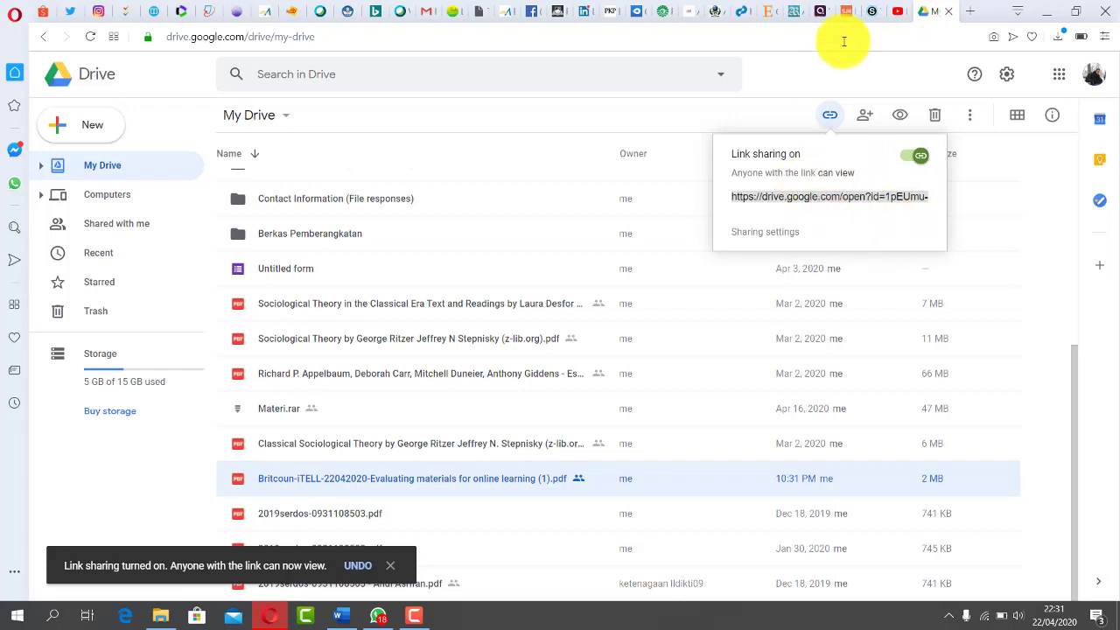
{"action": "left_click", "coordinate": [875, 11]}
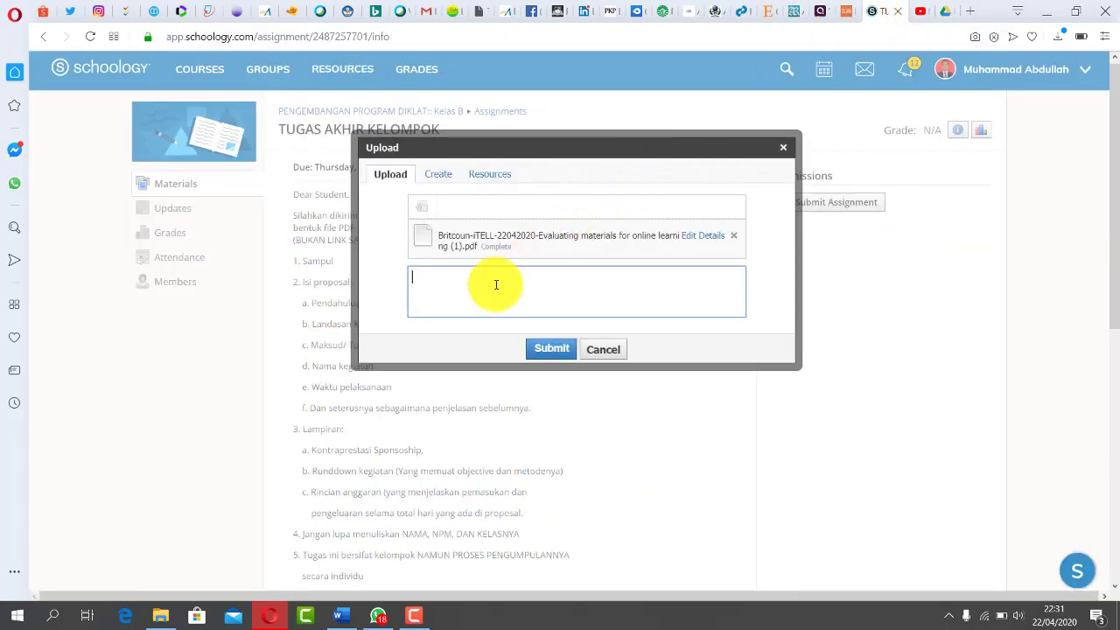
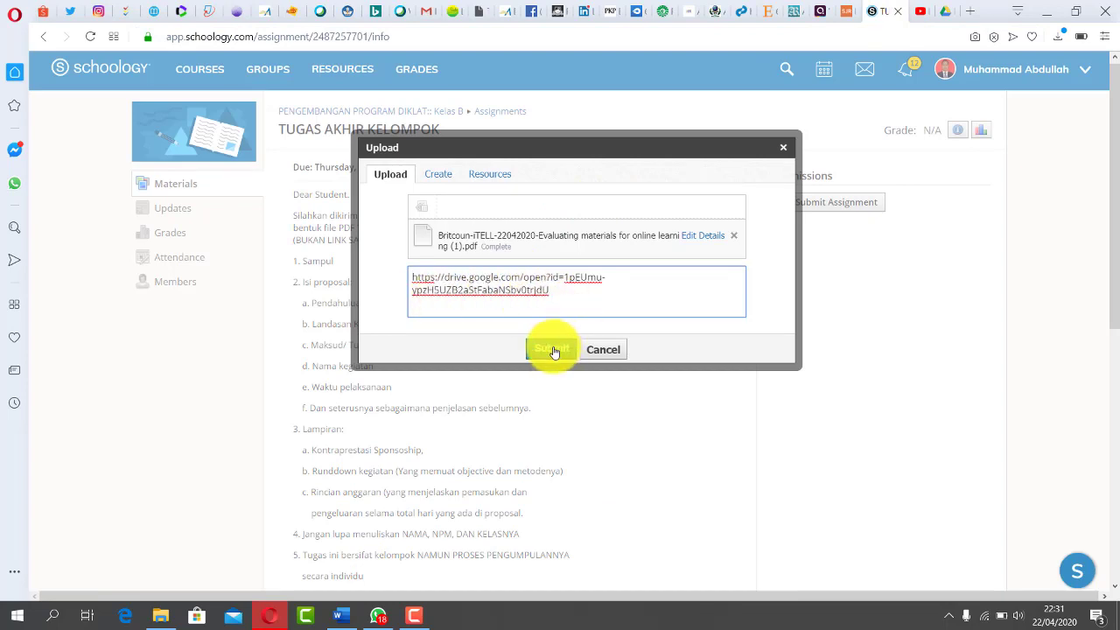
- Paste the Drive share link as the submission note and submit the PDF
{"action": "left_click", "coordinate": [552, 349]}
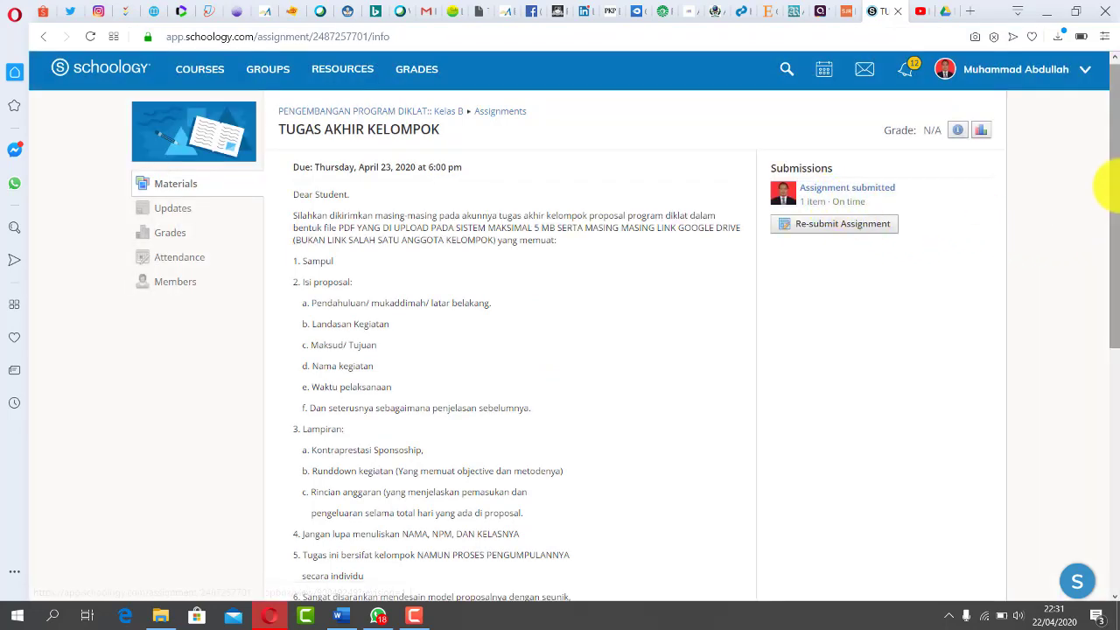
{"action": "left_click_drag", "start_coordinate": [1110, 188], "coordinate": [1110, 453]}
- Paste the PDF's Drive share link into a new comment and post it
{"action": "left_click", "coordinate": [431, 464]}
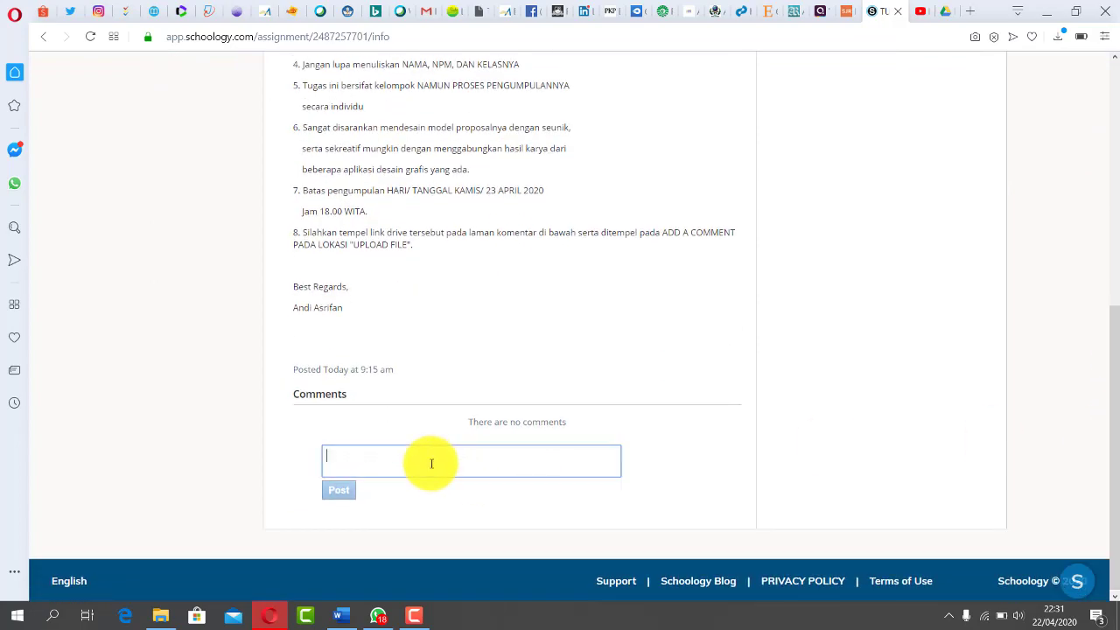
{"action": "left_click", "coordinate": [343, 504]}
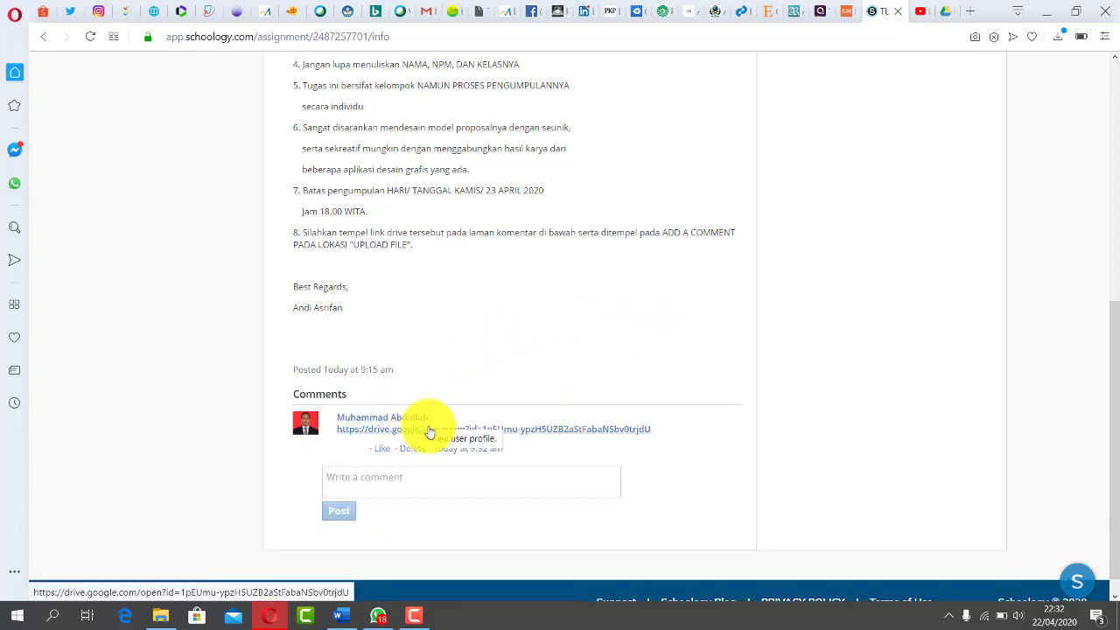
{"action": "left_click_drag", "start_coordinate": [1114, 315], "coordinate": [1110, 83]}
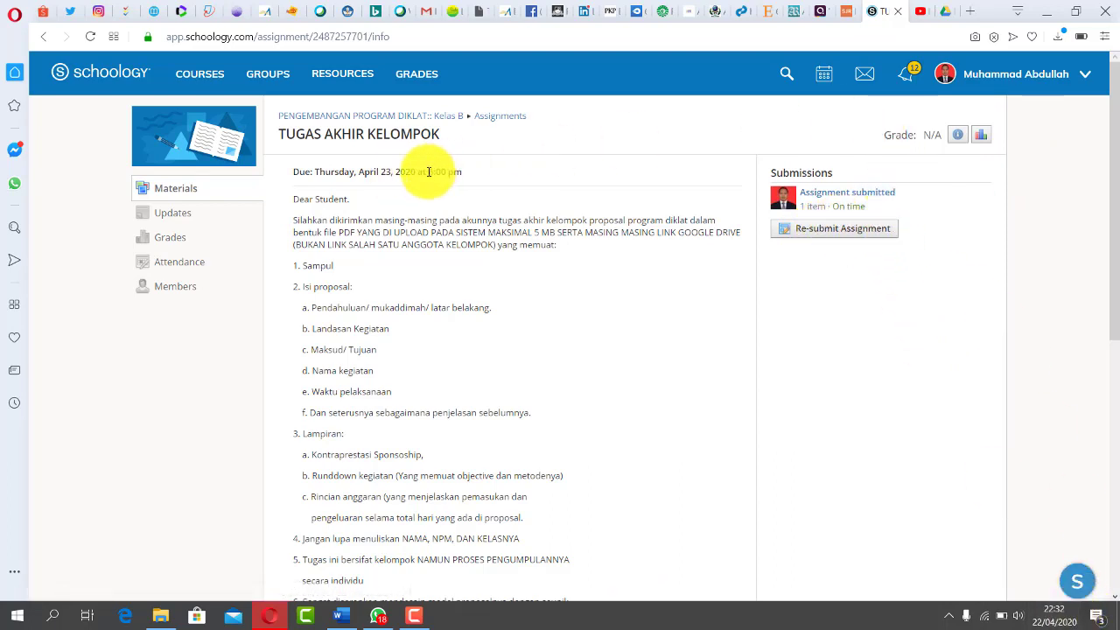
{"action": "left_click_drag", "start_coordinate": [436, 171], "coordinate": [492, 175]}
{"action": "left_click", "coordinate": [657, 170]}
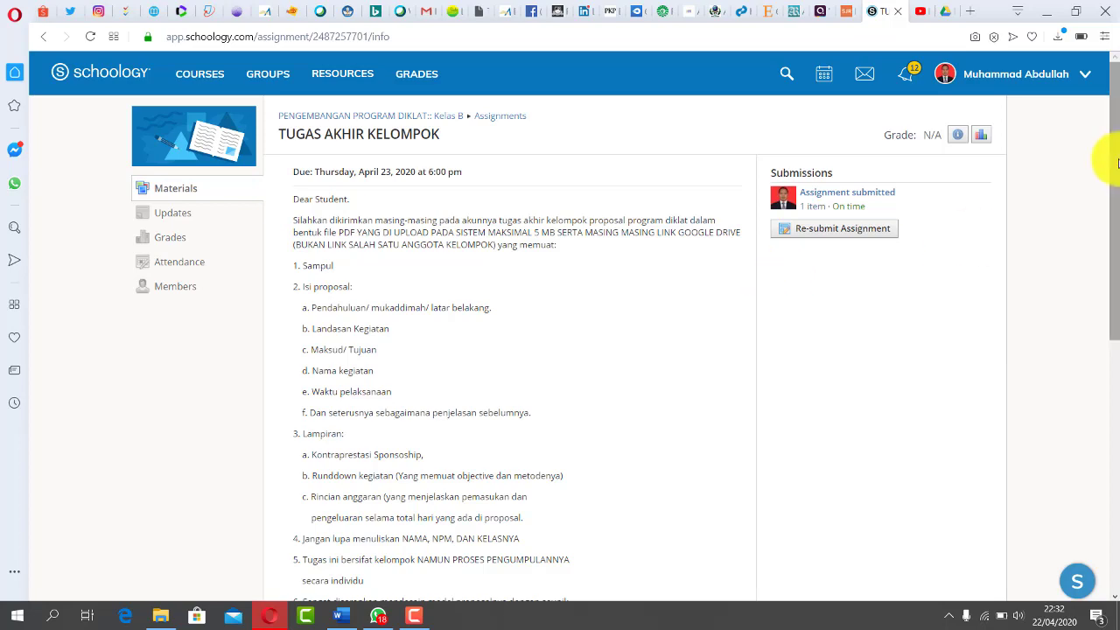
{"action": "mouse_move", "coordinate": [1117, 163]}
{"action": "left_mouse_down"}
{"action": "mouse_move", "coordinate": [1101, 151]}
{"action": "mouse_move", "coordinate": [1101, 280]}
{"action": "mouse_move", "coordinate": [1110, 156]}
{"action": "left_mouse_up"}
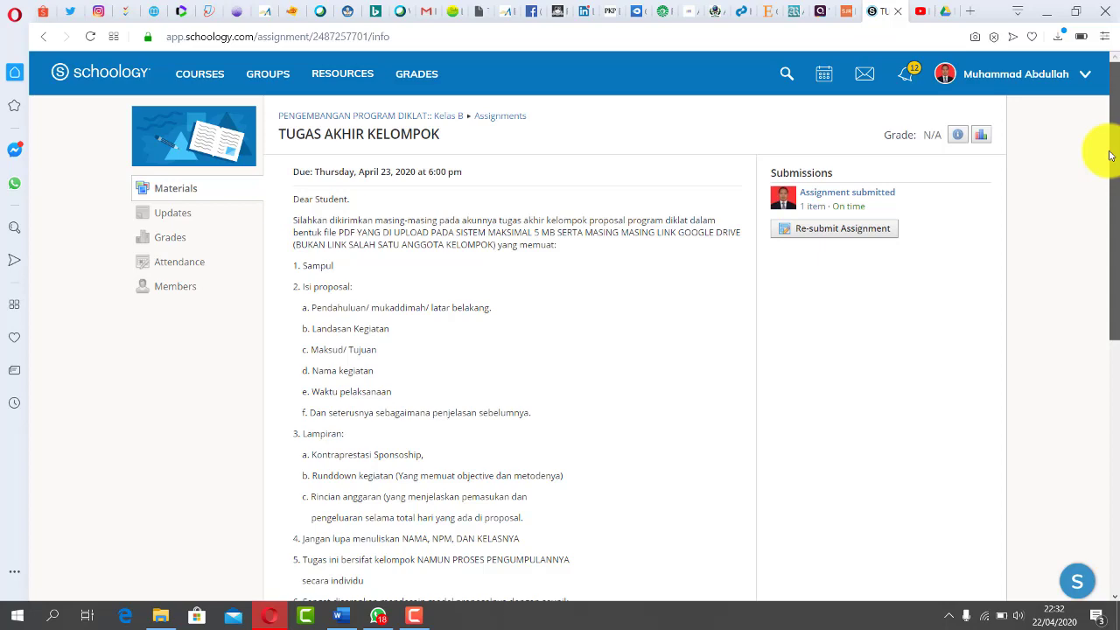
{"action": "left_click_drag", "start_coordinate": [1110, 156], "coordinate": [1085, 70]}
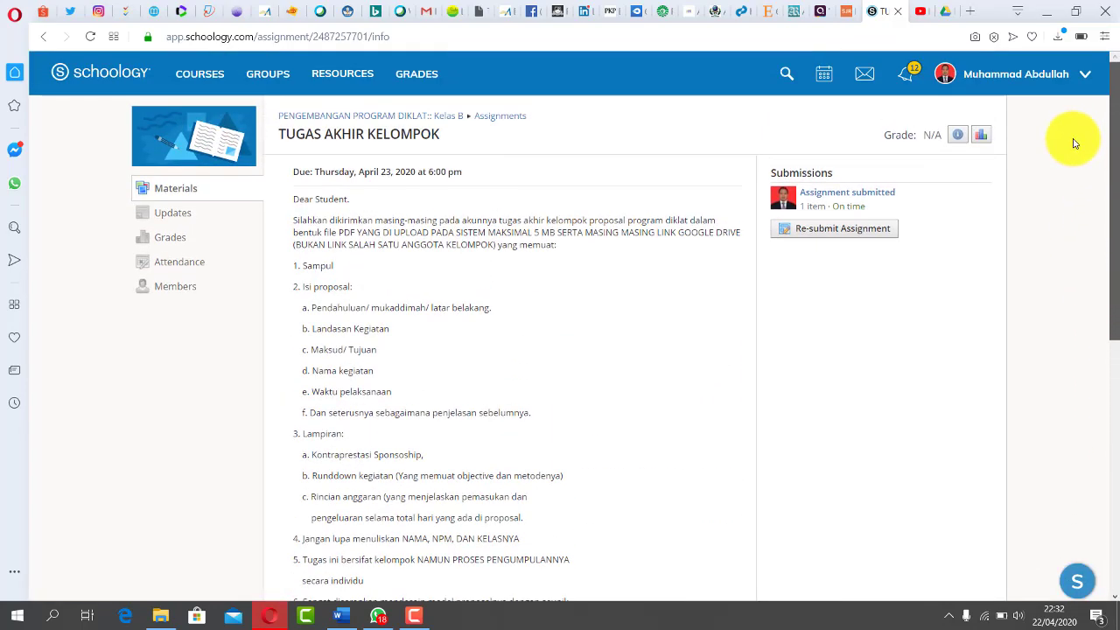